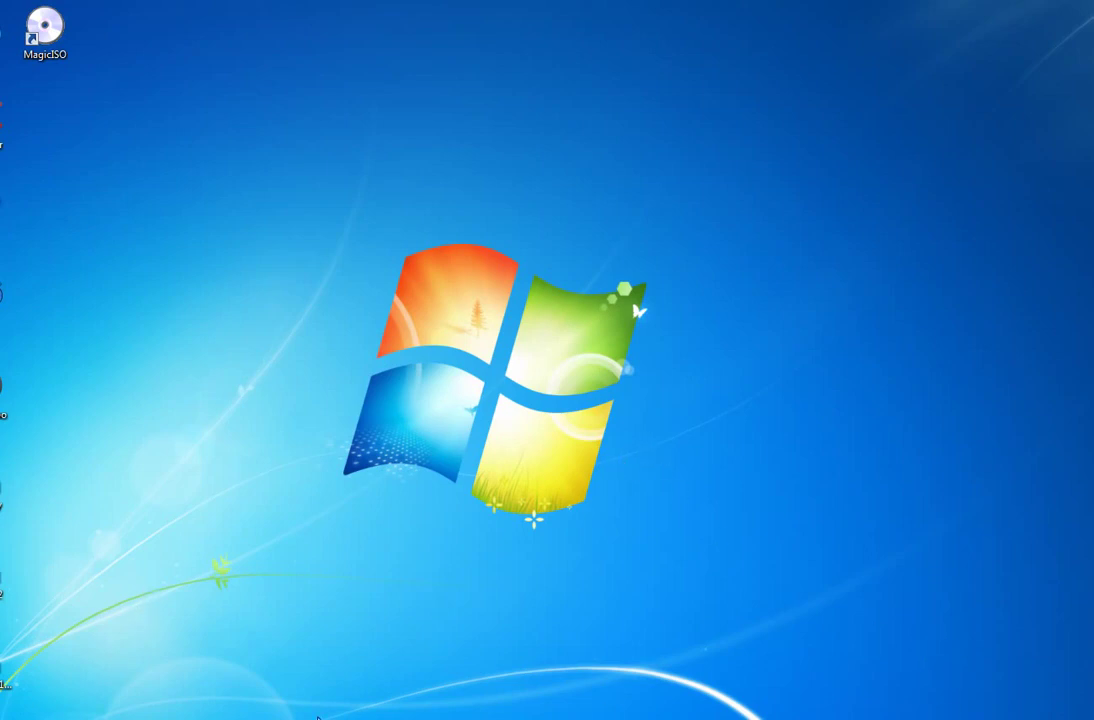
# - Switch to Firefox and open the bookmarked Download Office Professional Plus 2013 page in a new tab
pyautogui.click(325, 715)
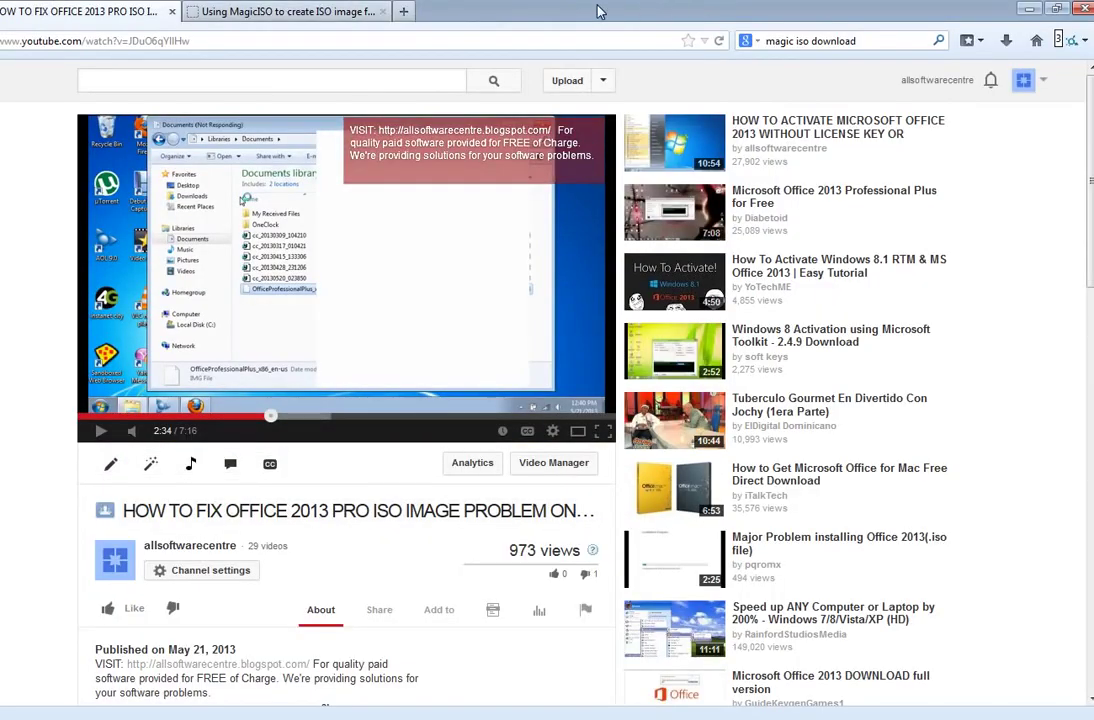
pyautogui.click(415, 13)
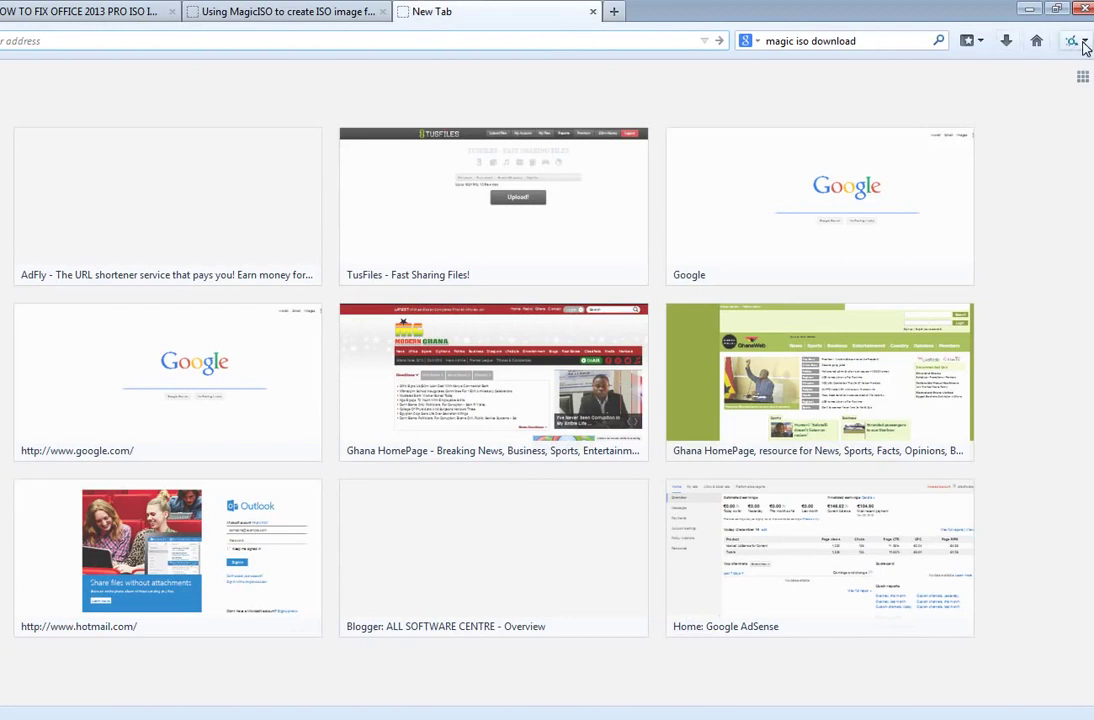
pyautogui.click(980, 42)
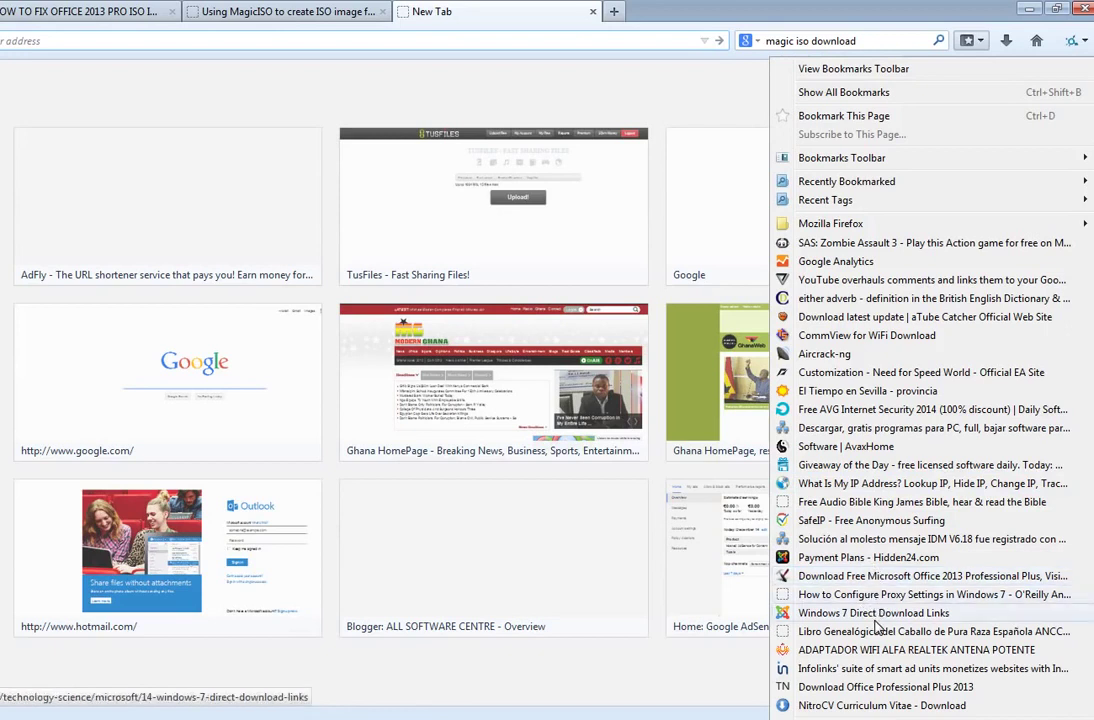
pyautogui.click(862, 688)
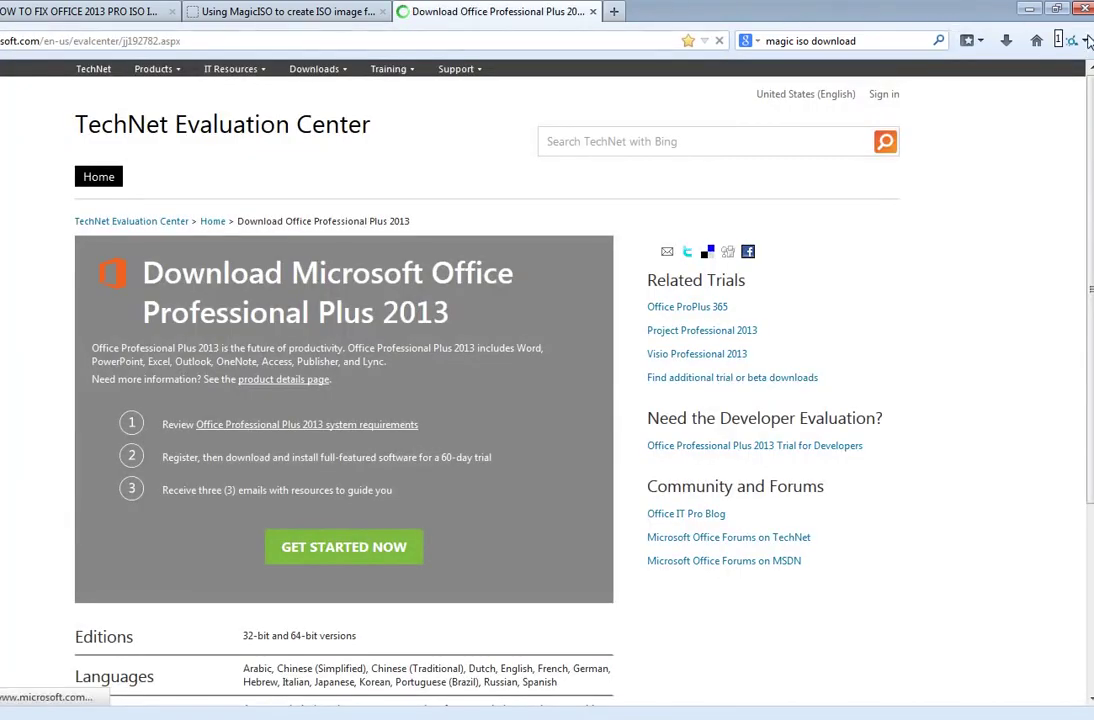
# - Restore the browser window from full screen, widen it, move it towards the centre and make it taller
pyautogui.click(1058, 10)
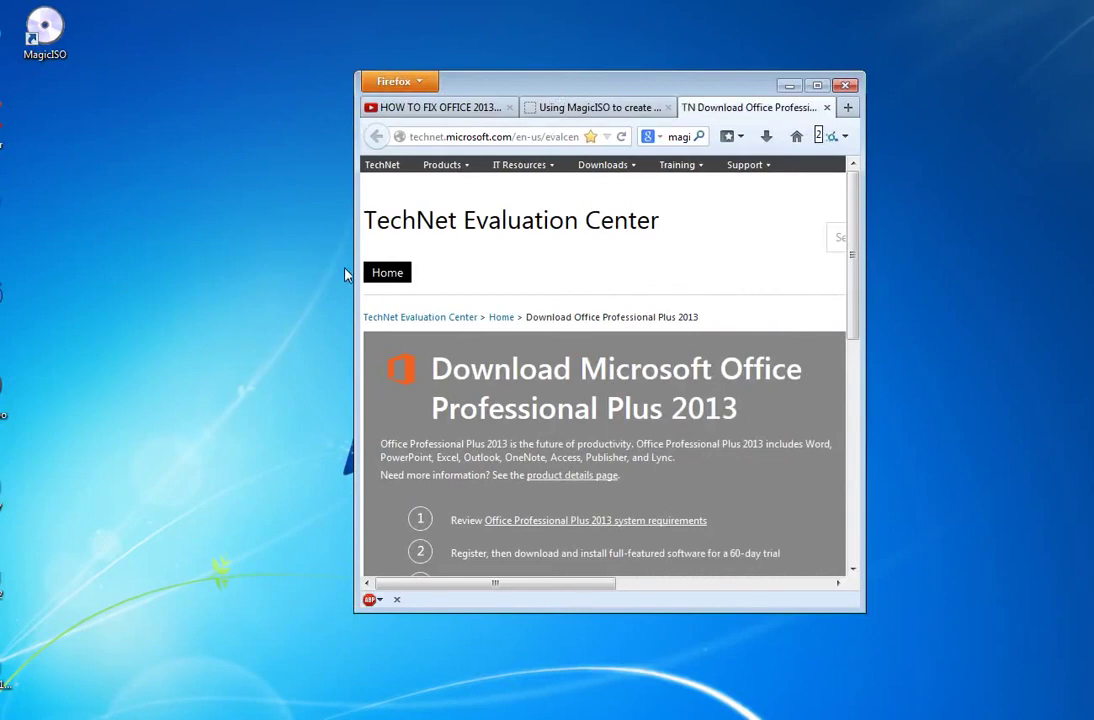
pyautogui.moveTo(357, 275); pyautogui.dragTo(63, 272)
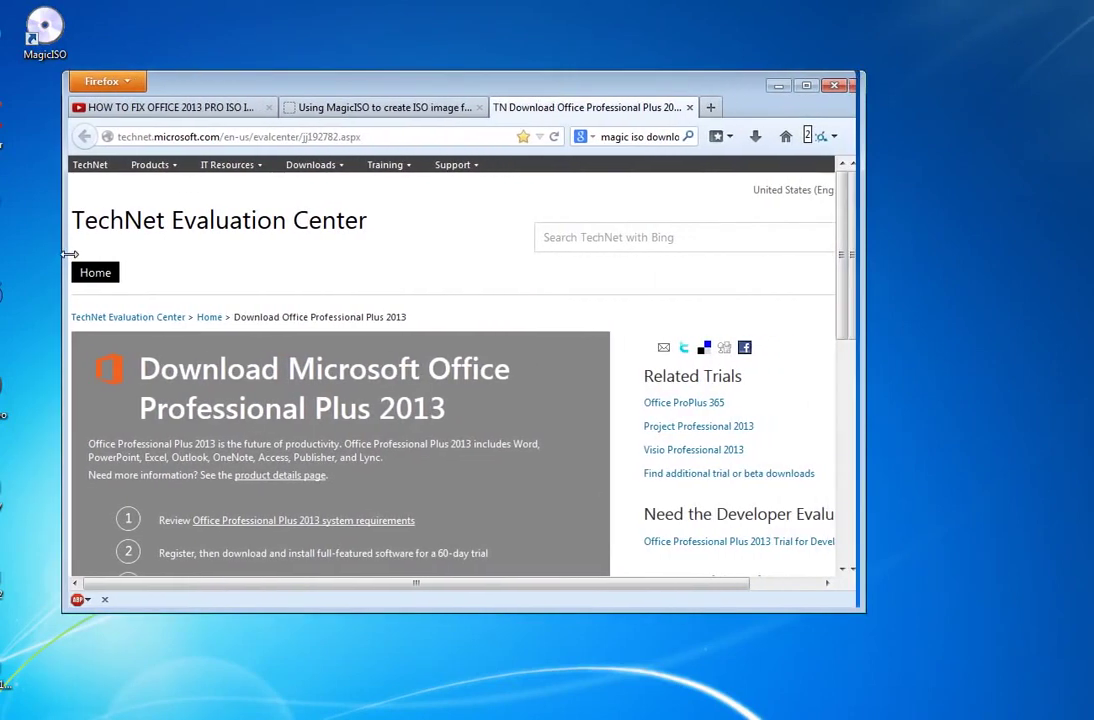
pyautogui.moveTo(405, 85); pyautogui.dragTo(551, 89)
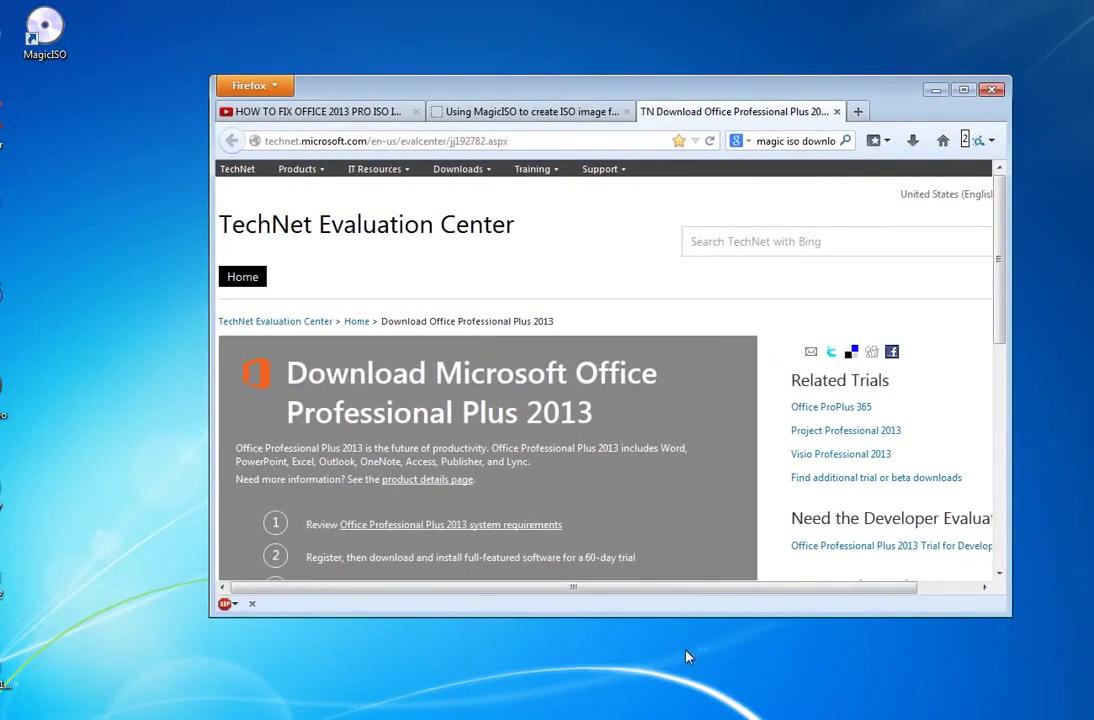
pyautogui.moveTo(696, 618); pyautogui.dragTo(691, 715)
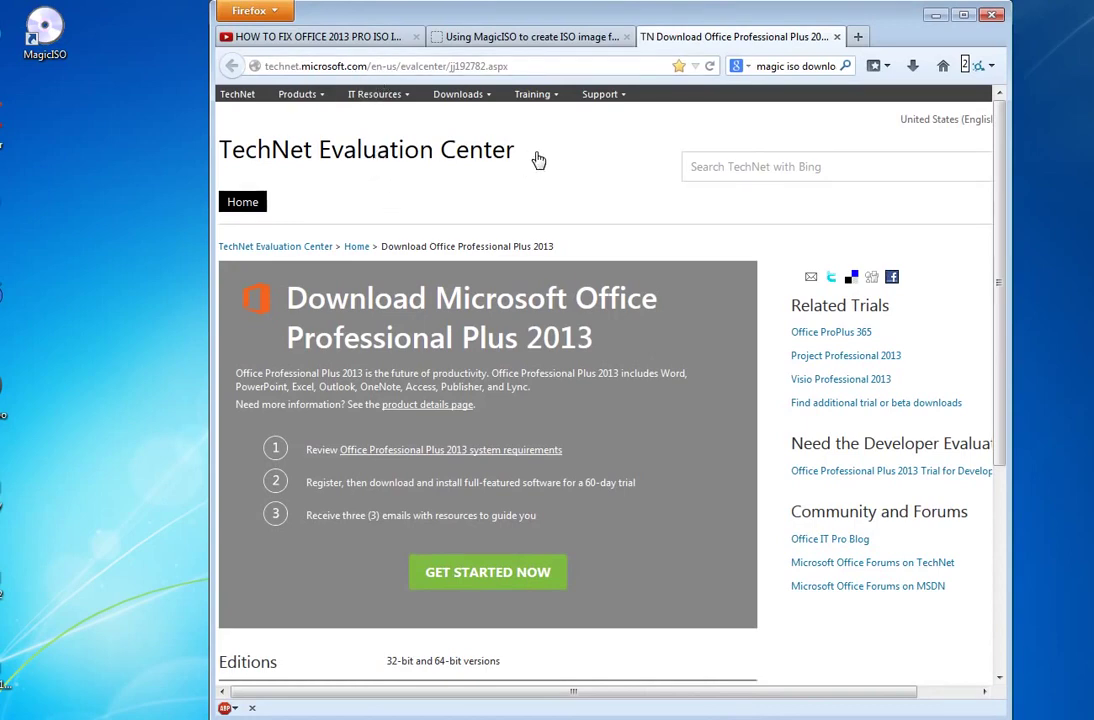
# - Examine the Office Professional Plus 2013 evaluation page's registration steps, editions and languages, and minimize the browser
pyautogui.scroll(-4, 392, 303)
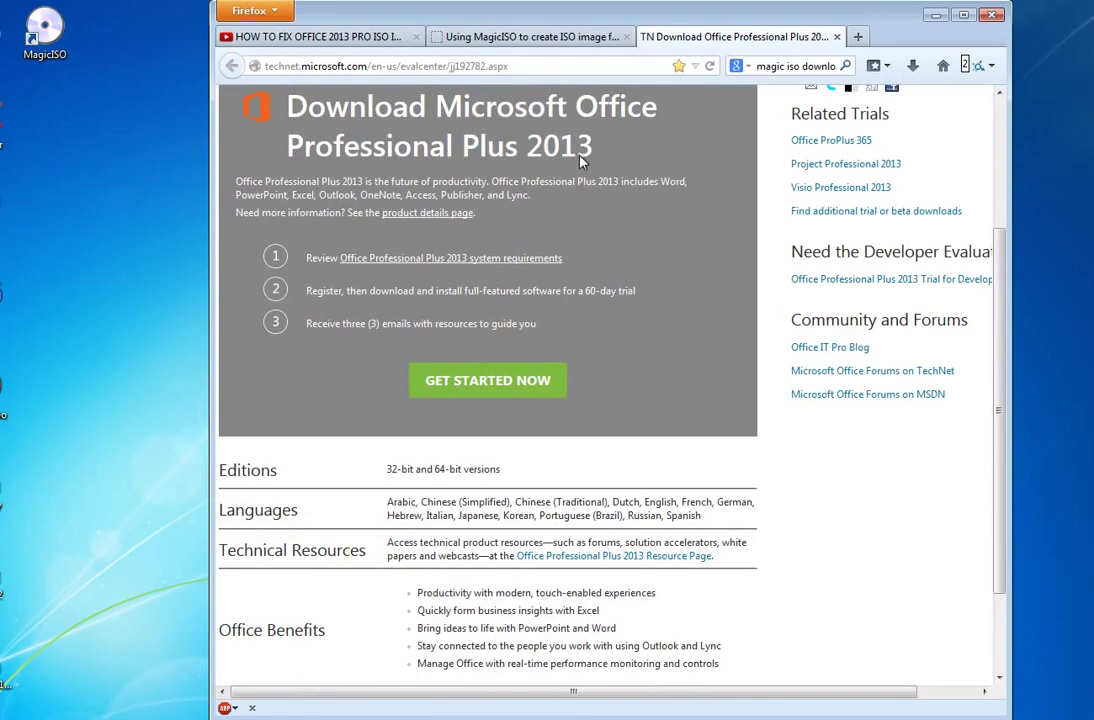
pyautogui.scroll(-2, 540, 353)
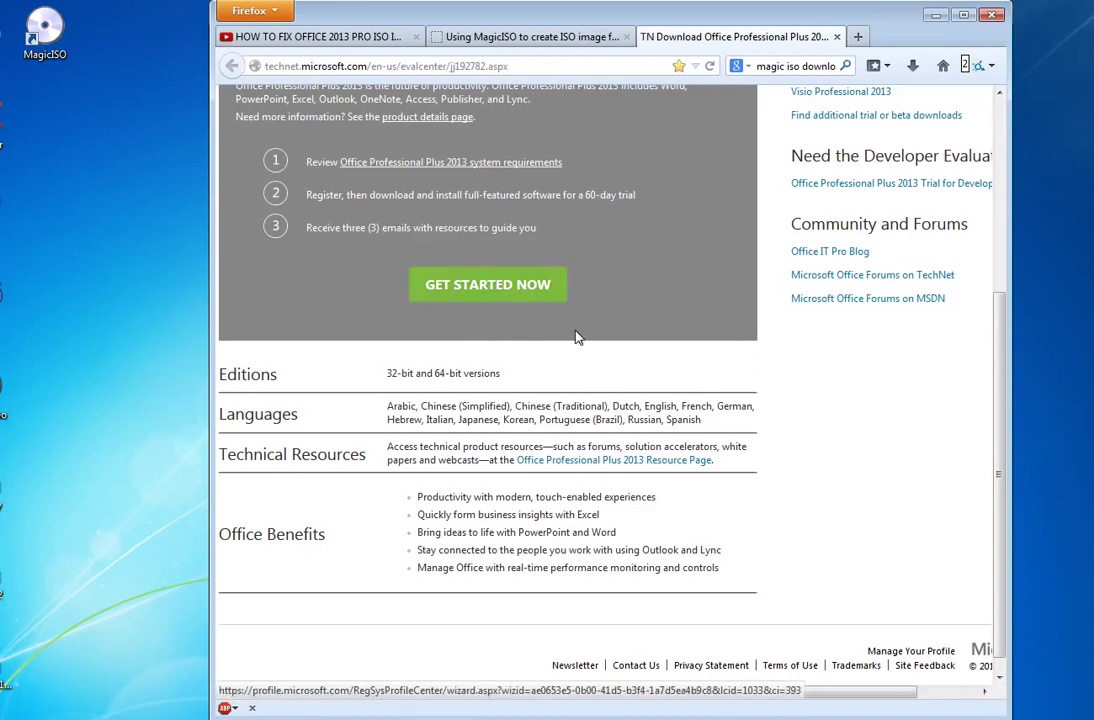
pyautogui.scroll(5, 540, 335)
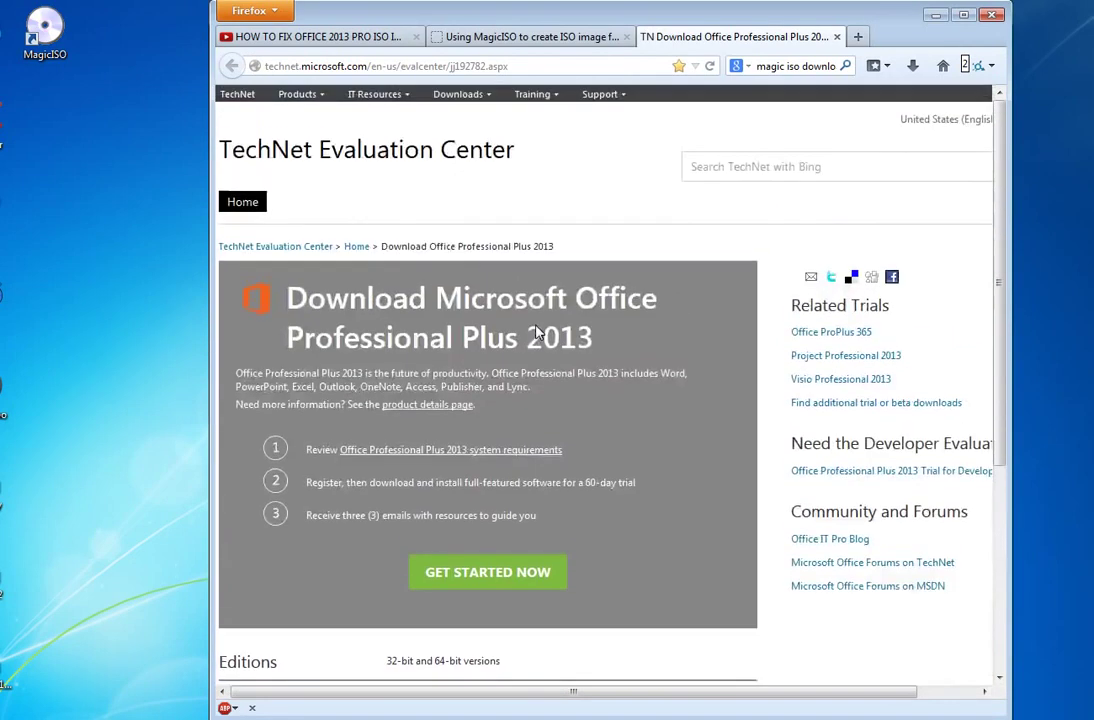
pyautogui.click(934, 15)
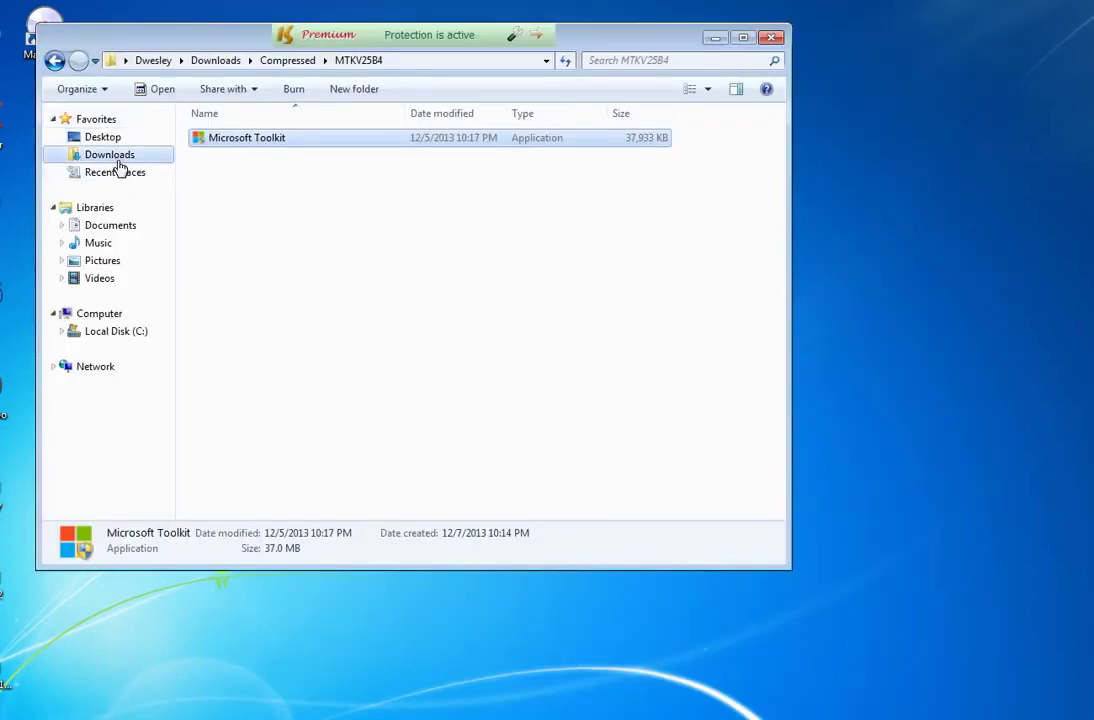
# - Select the OfficeProfessionalPlus_x86_en-us disc image in the Downloads folder and move the folder window towards the centre
pyautogui.click(116, 158)
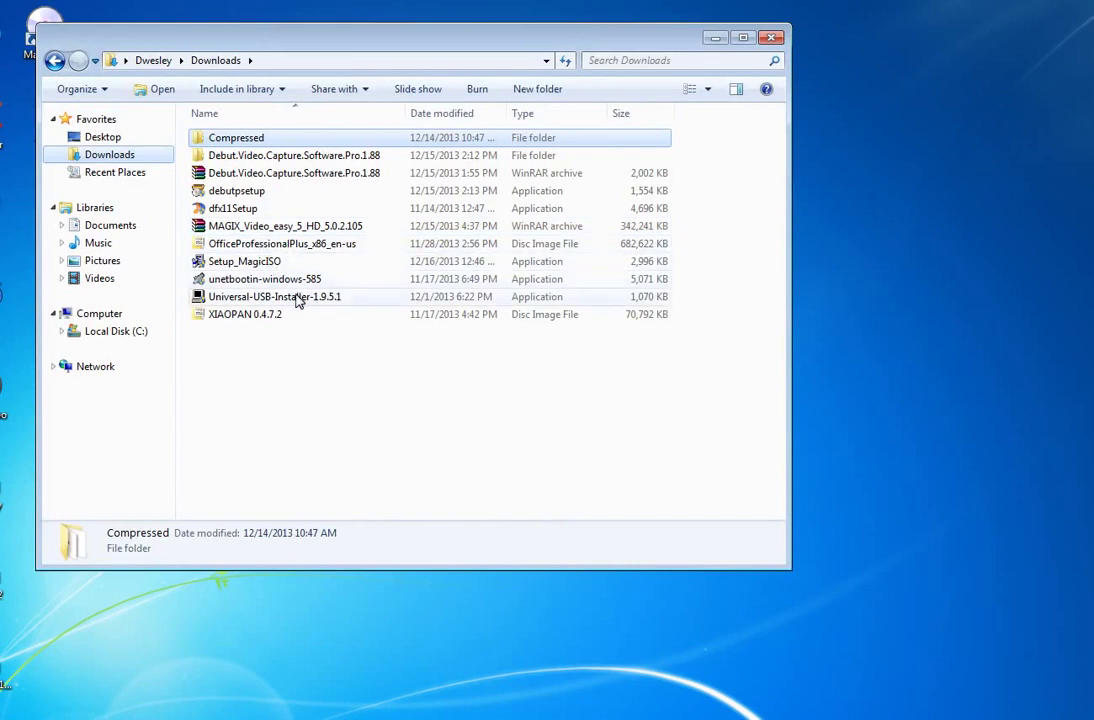
pyautogui.click(299, 300)
pyautogui.click(280, 248)
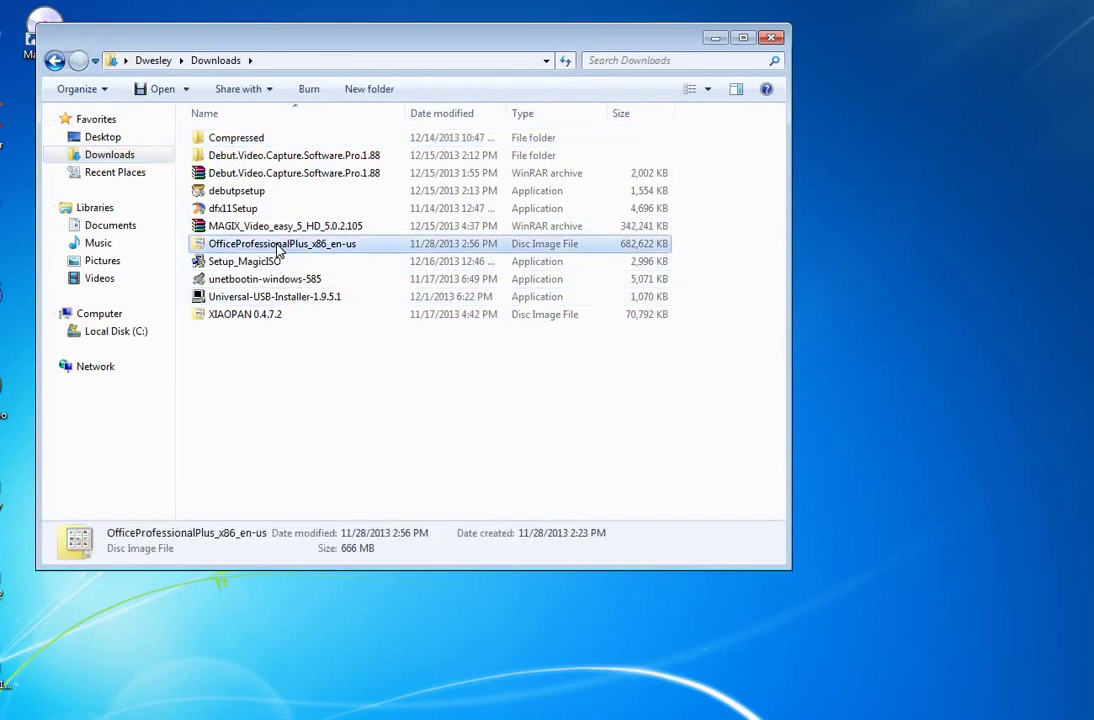
pyautogui.moveTo(359, 29); pyautogui.dragTo(504, 74)
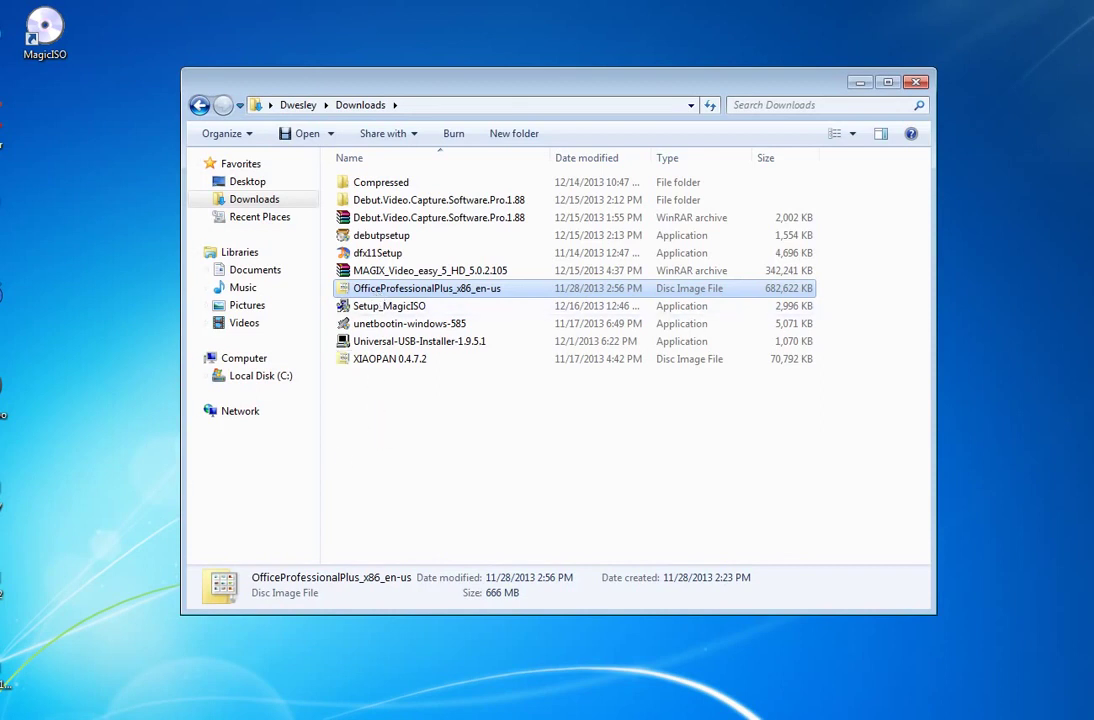
# - Launch Microsoft Toolkit from the MTKV25B4 folder inside the Compressed downloads folder
pyautogui.hotkey('alt', 'F4')
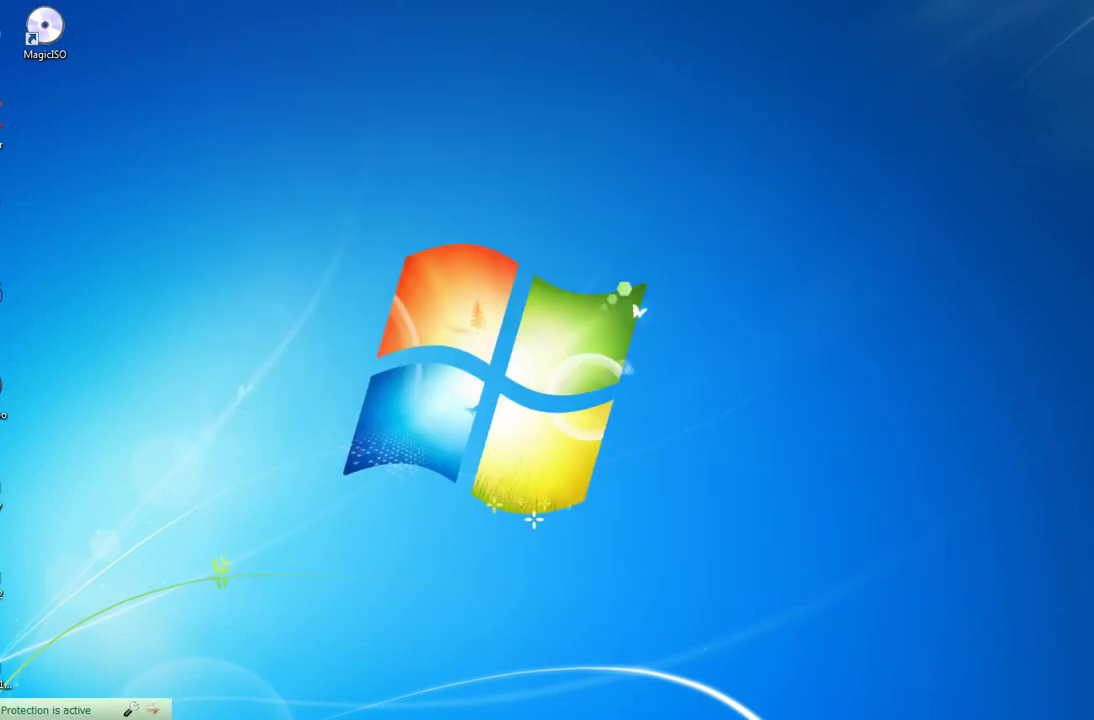
pyautogui.press('super+d')
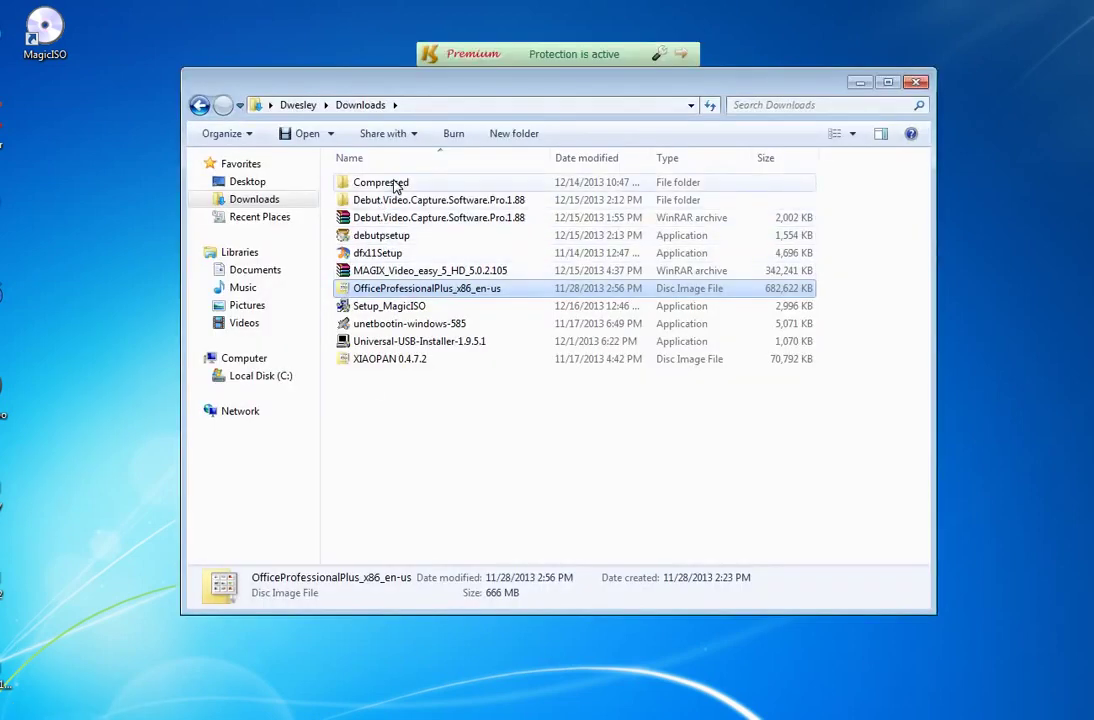
pyautogui.doubleClick(395, 185)
pyautogui.doubleClick(391, 216)
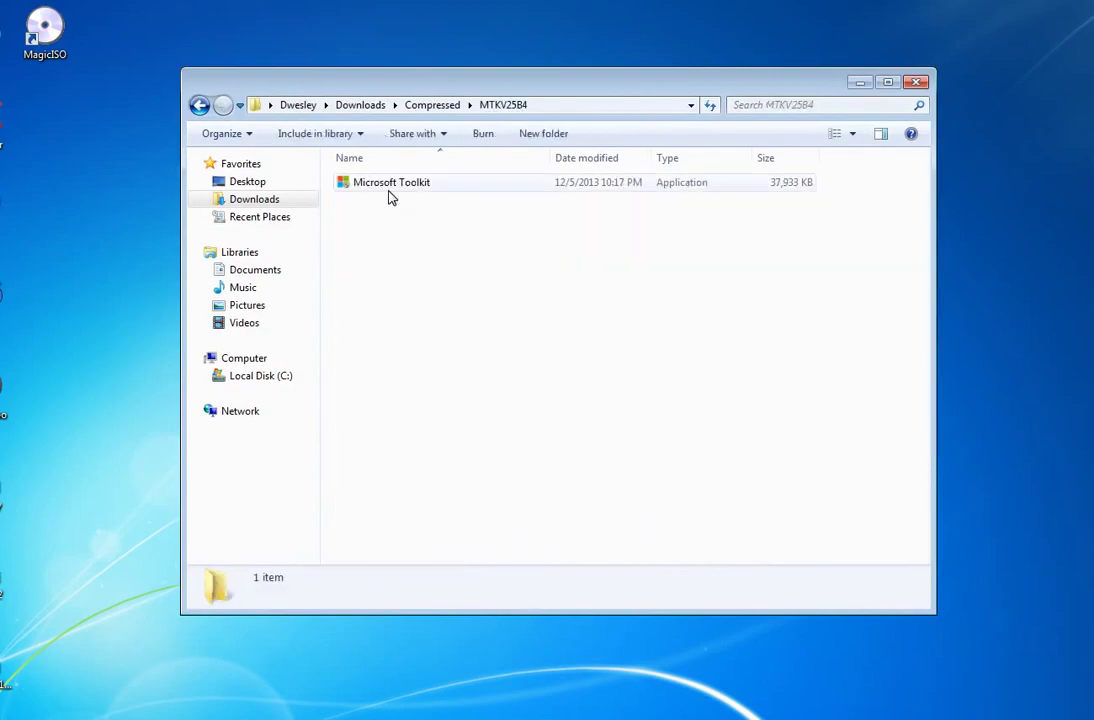
pyautogui.doubleClick(391, 184)
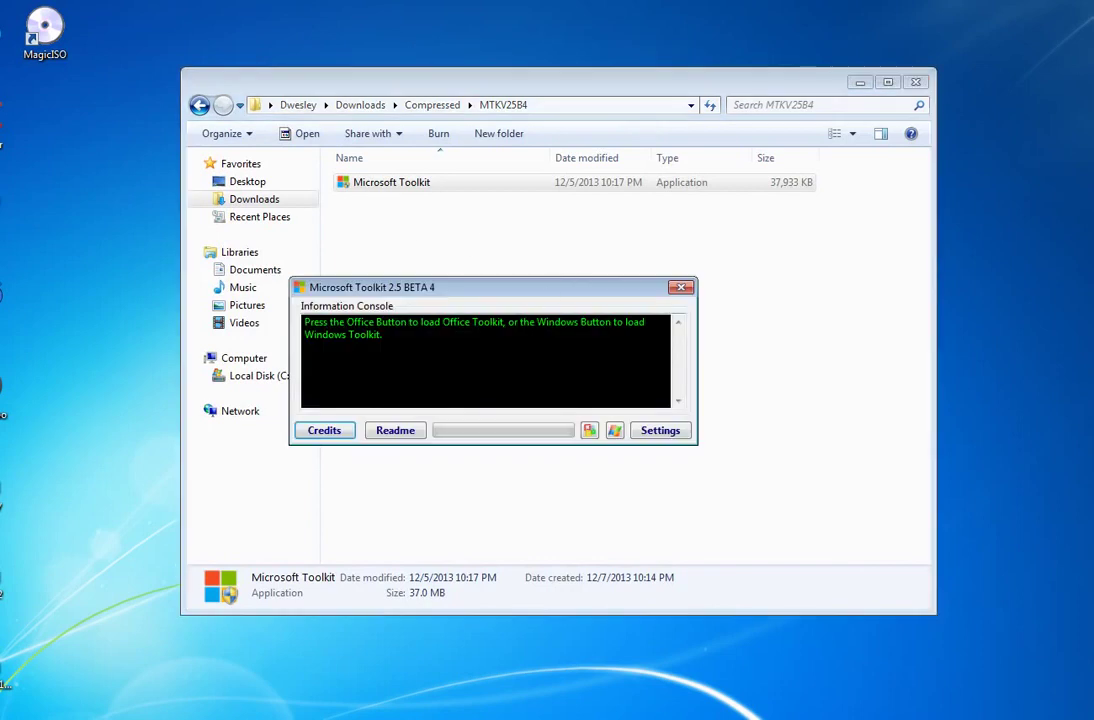
# - Load Office Toolkit, show its Customize Setup options, minimize the folder window and centre the toolkit on the desktop
pyautogui.click(589, 430)
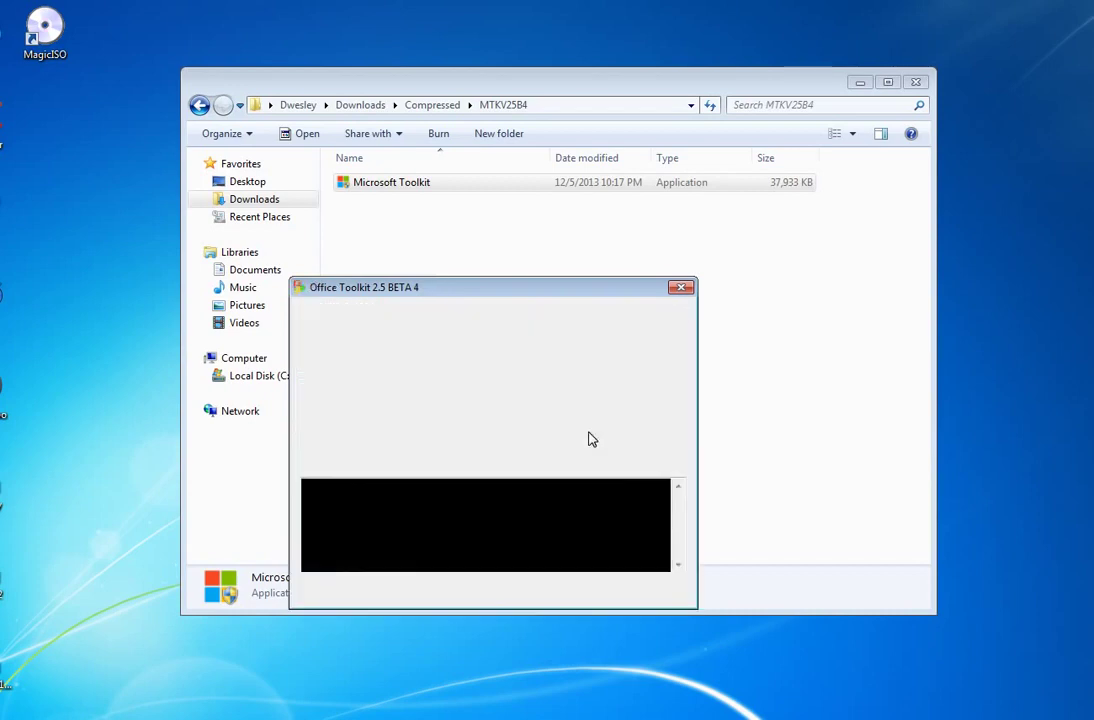
pyautogui.moveTo(489, 289); pyautogui.dragTo(478, 179)
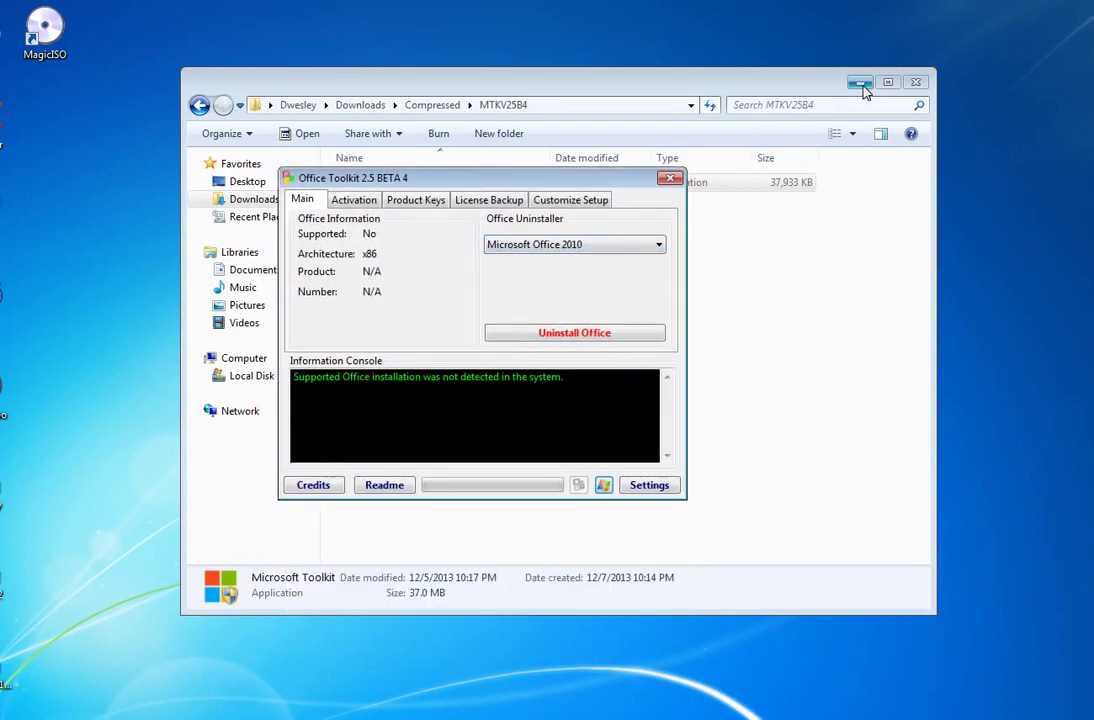
pyautogui.click(575, 203)
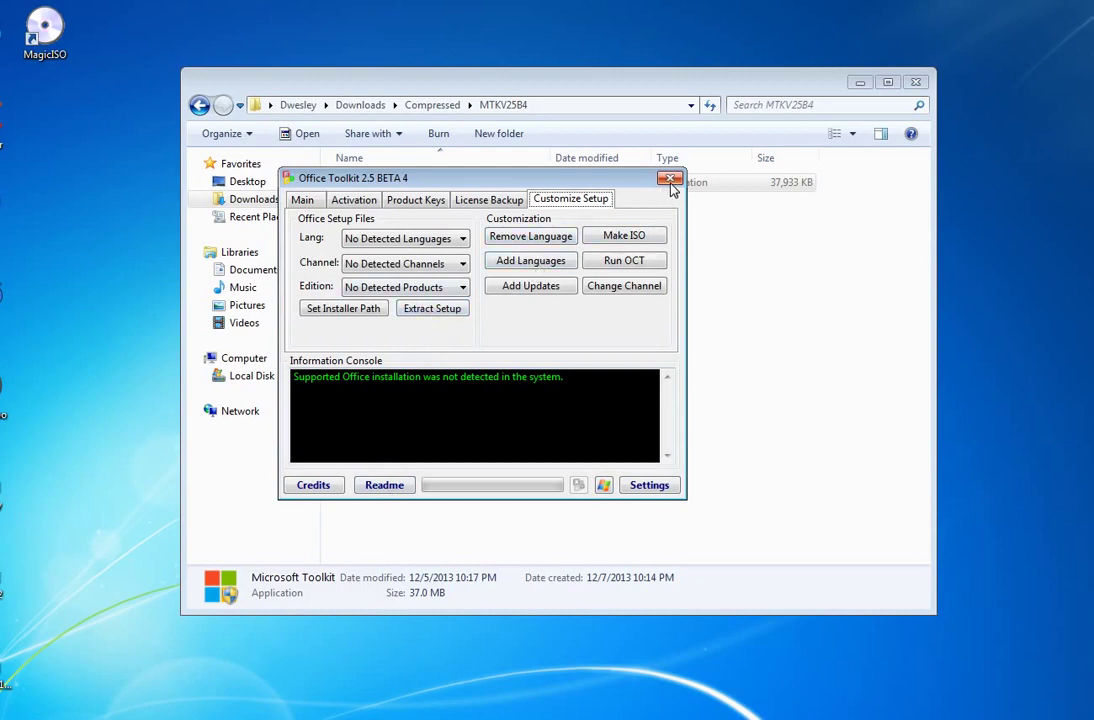
pyautogui.click(860, 82)
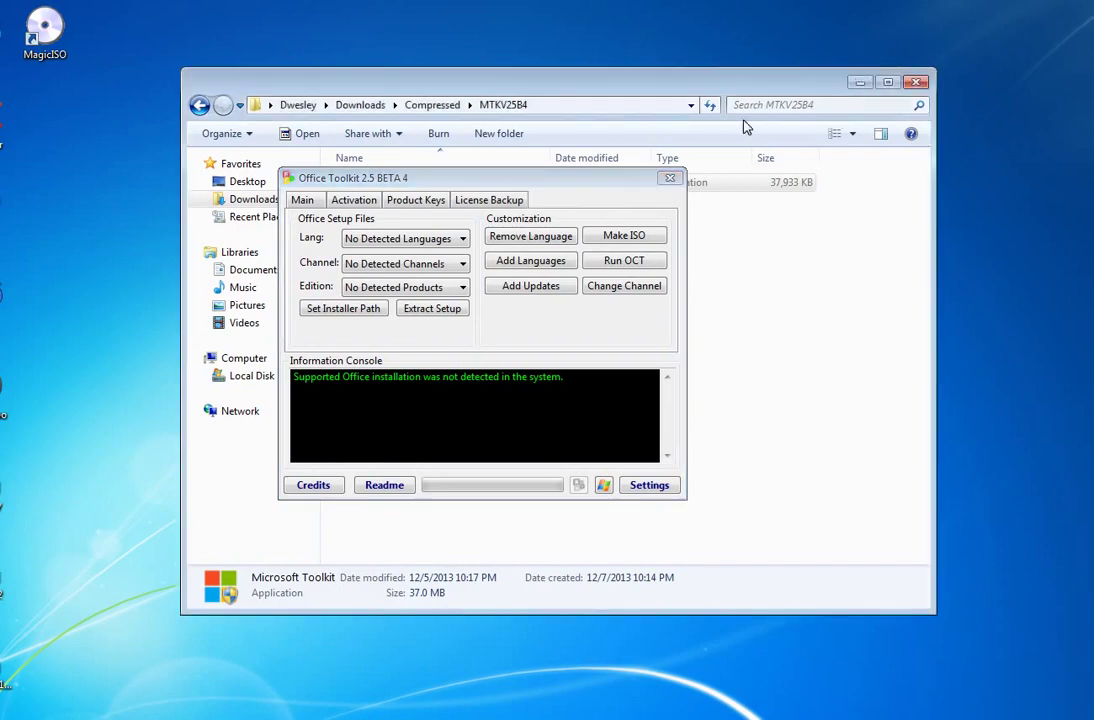
pyautogui.moveTo(484, 185); pyautogui.dragTo(434, 192)
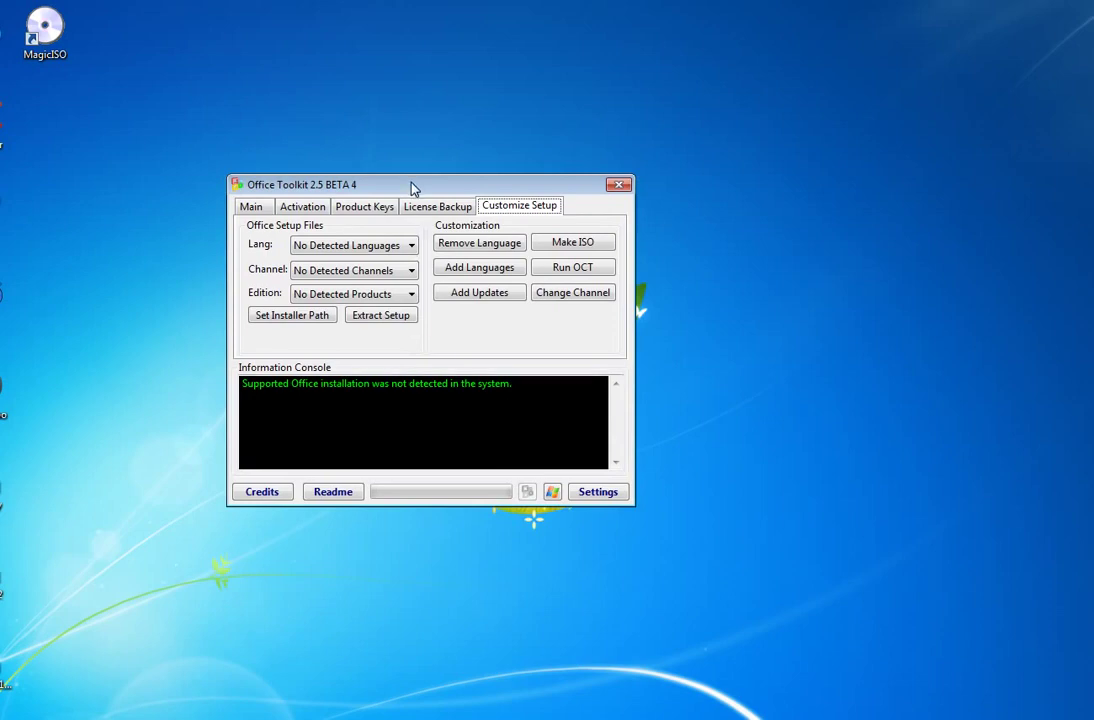
pyautogui.moveTo(413, 189); pyautogui.dragTo(473, 255)
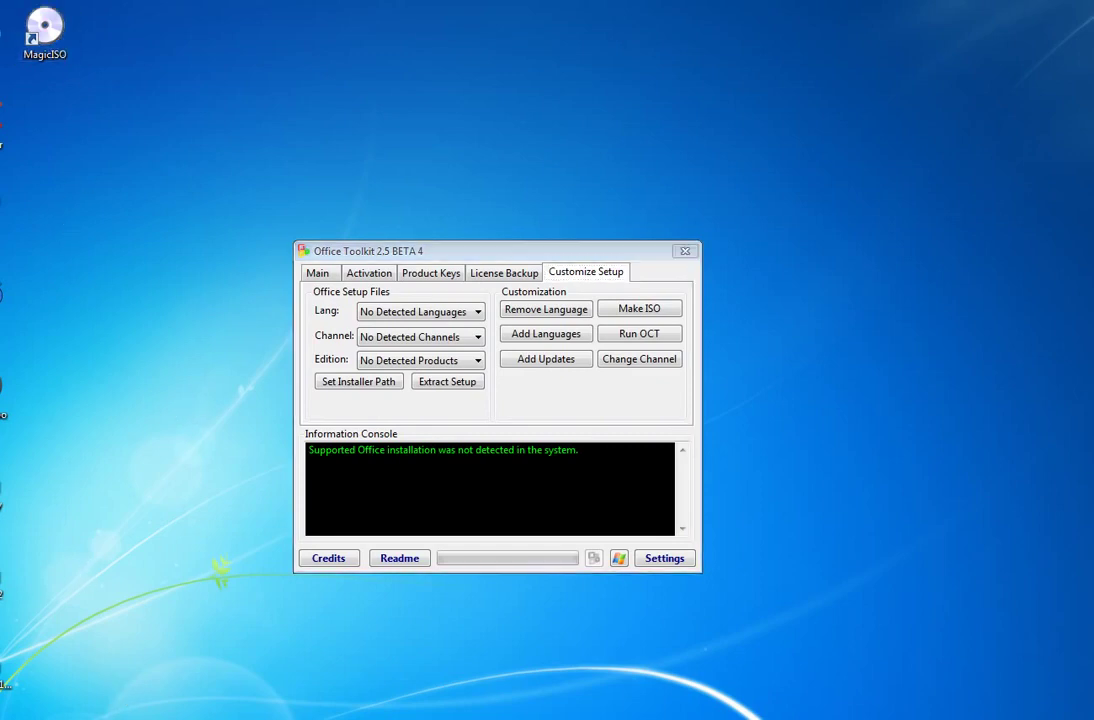
# - Switch to Firefox to view the MagicISO download page, and minimize the browser
pyautogui.hotkey('alt', 'Tab')
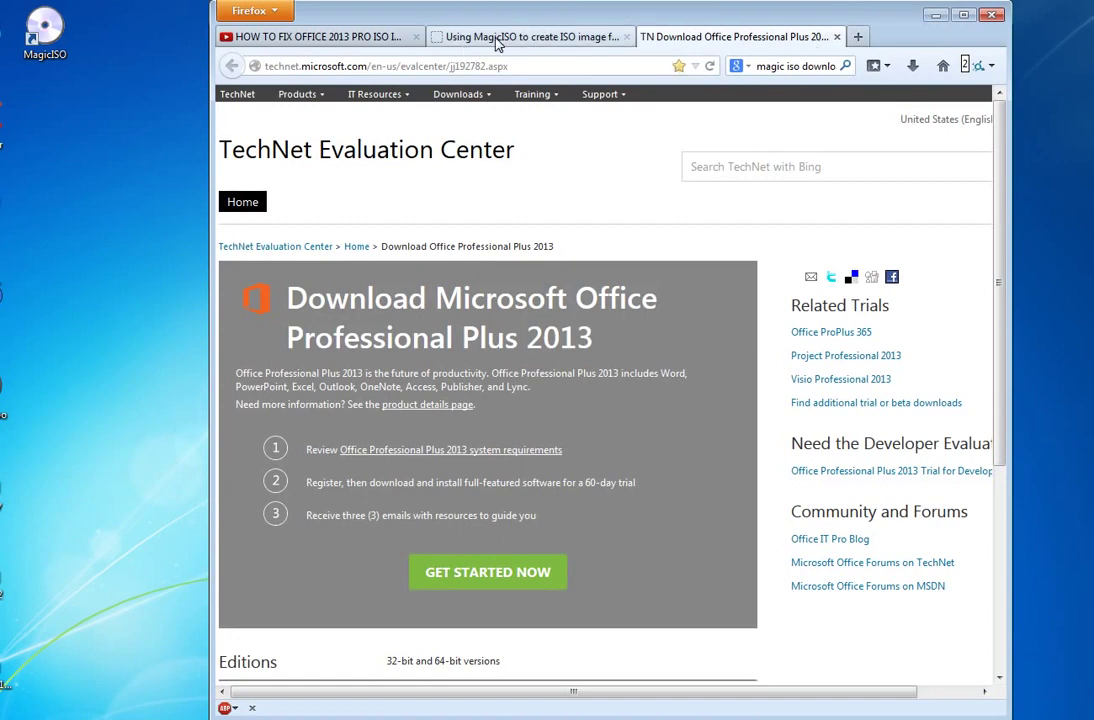
pyautogui.click(470, 38)
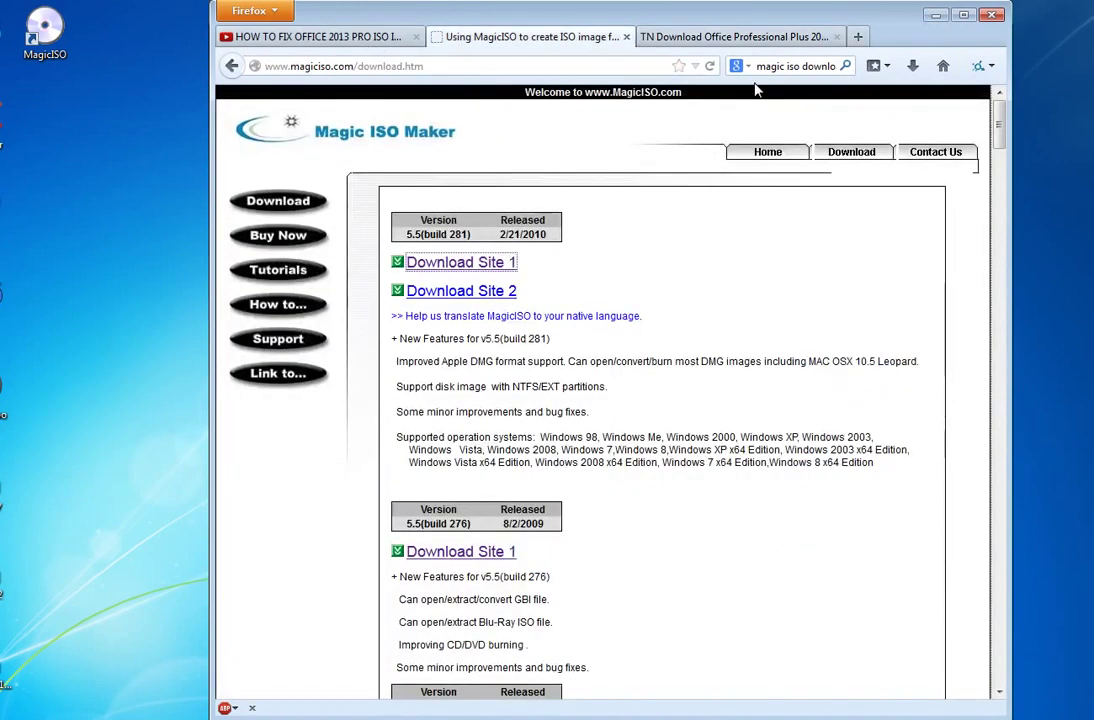
pyautogui.click(935, 16)
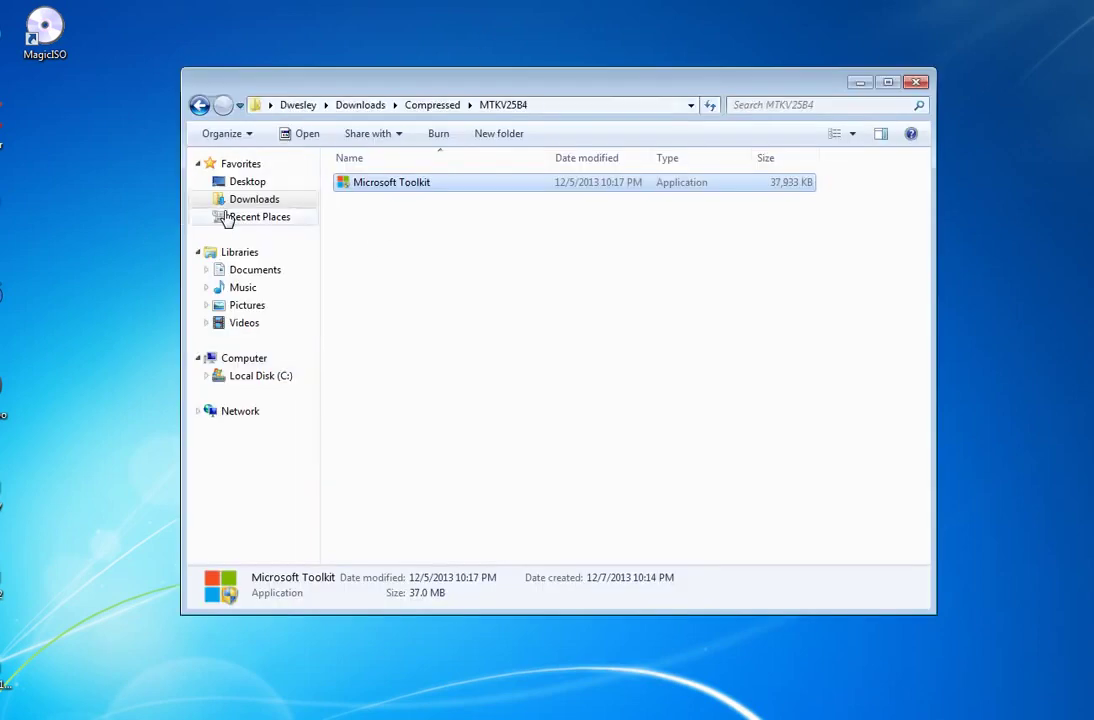
# - Open the OfficeProfessionalPlus_x86_en-us disc image from Downloads with MagicISO Maker, continuing in trial mode
pyautogui.click(255, 200)
pyautogui.click(428, 290)
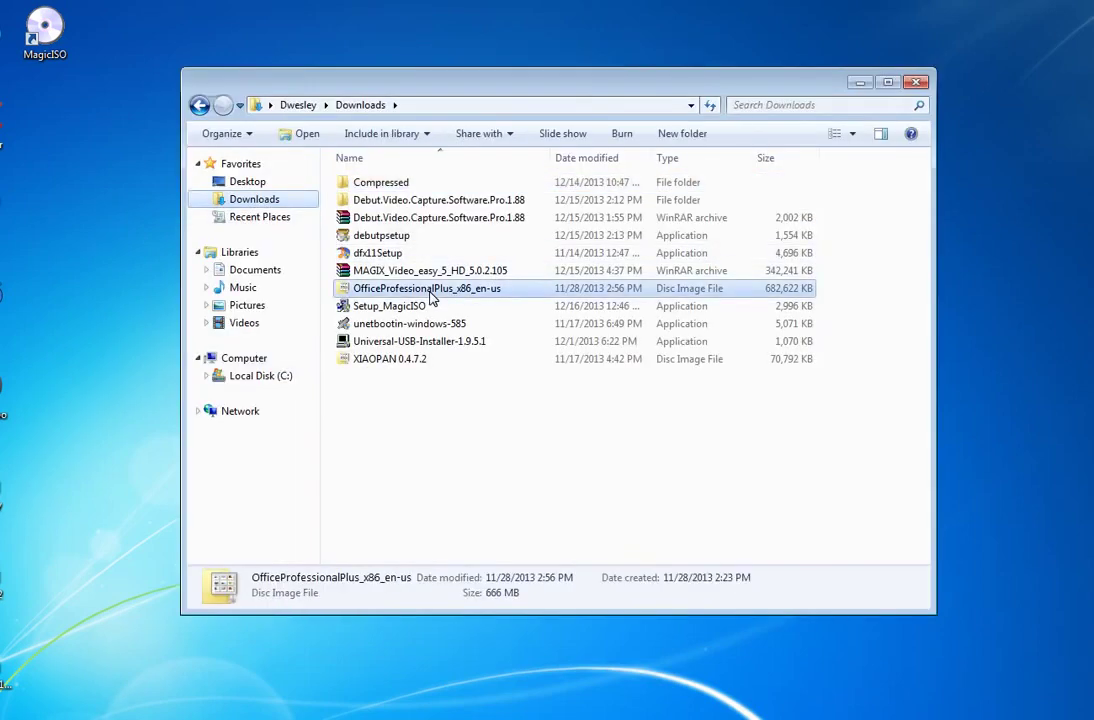
pyautogui.rightClick(431, 293)
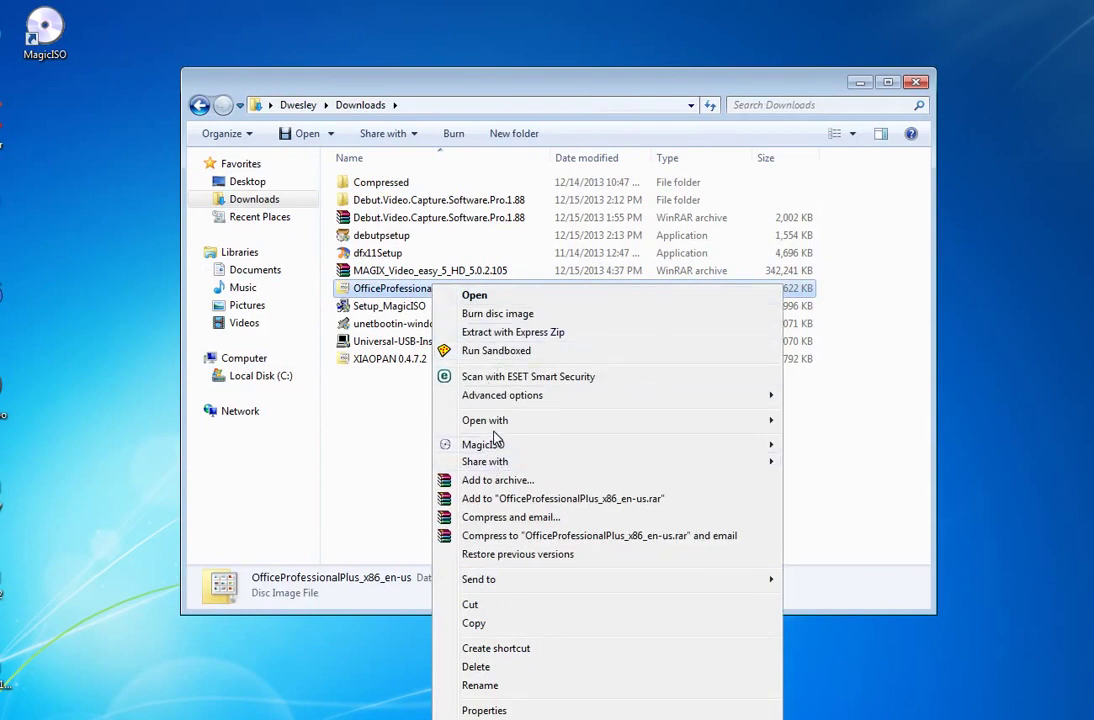
pyautogui.moveTo(503, 428)
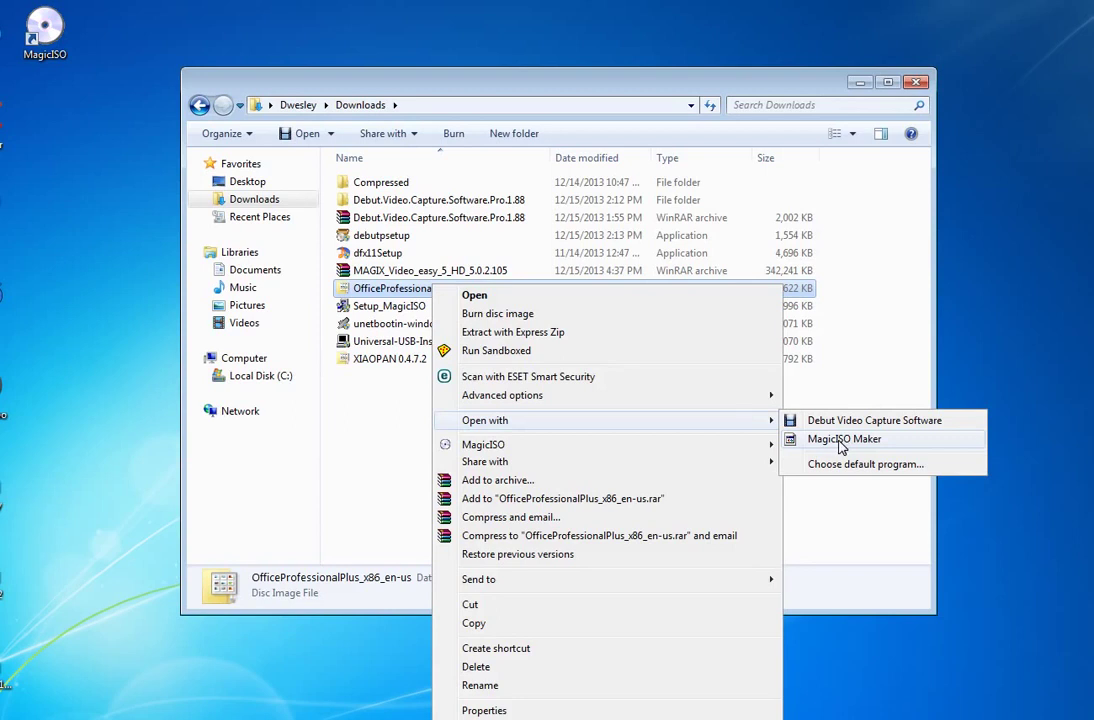
pyautogui.click(839, 445)
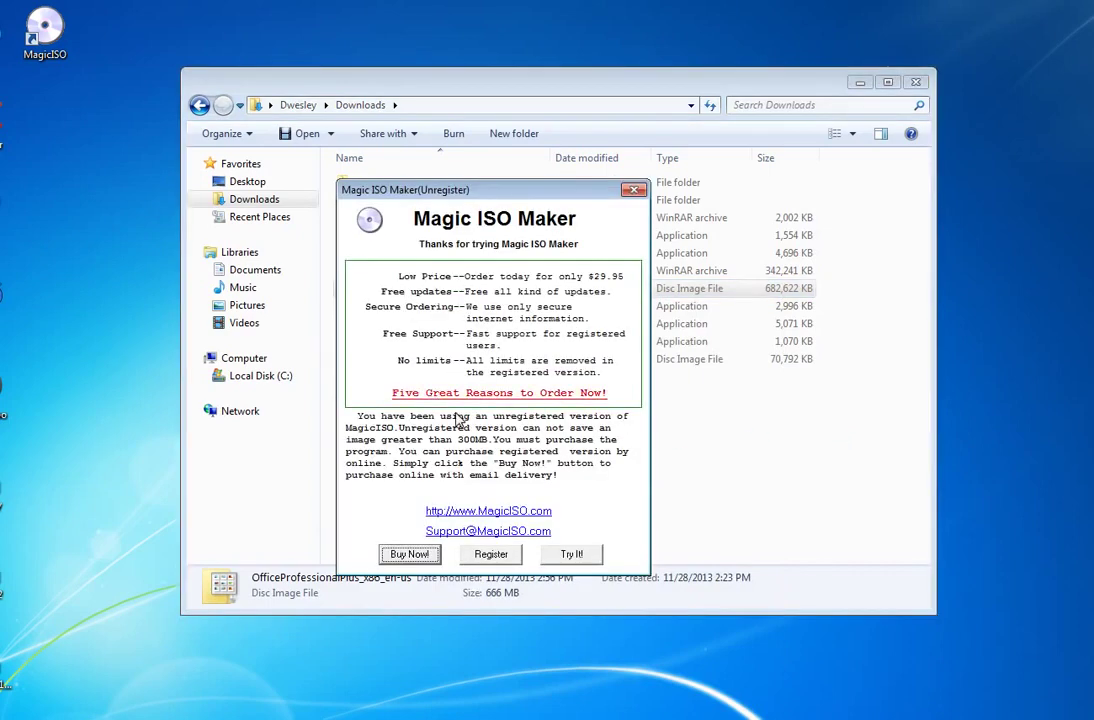
pyautogui.click(574, 556)
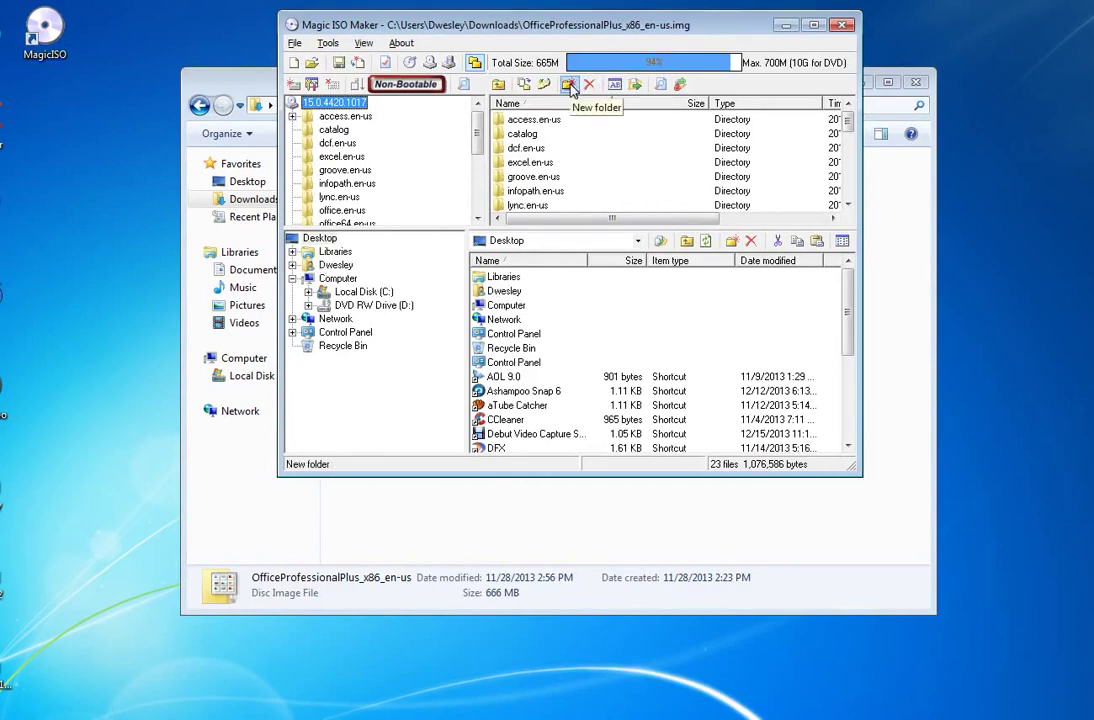
# - Extract all files of the Office image to the user's Desktop folder, then minimize the extraction folder and close MagicISO
pyautogui.click(635, 87)
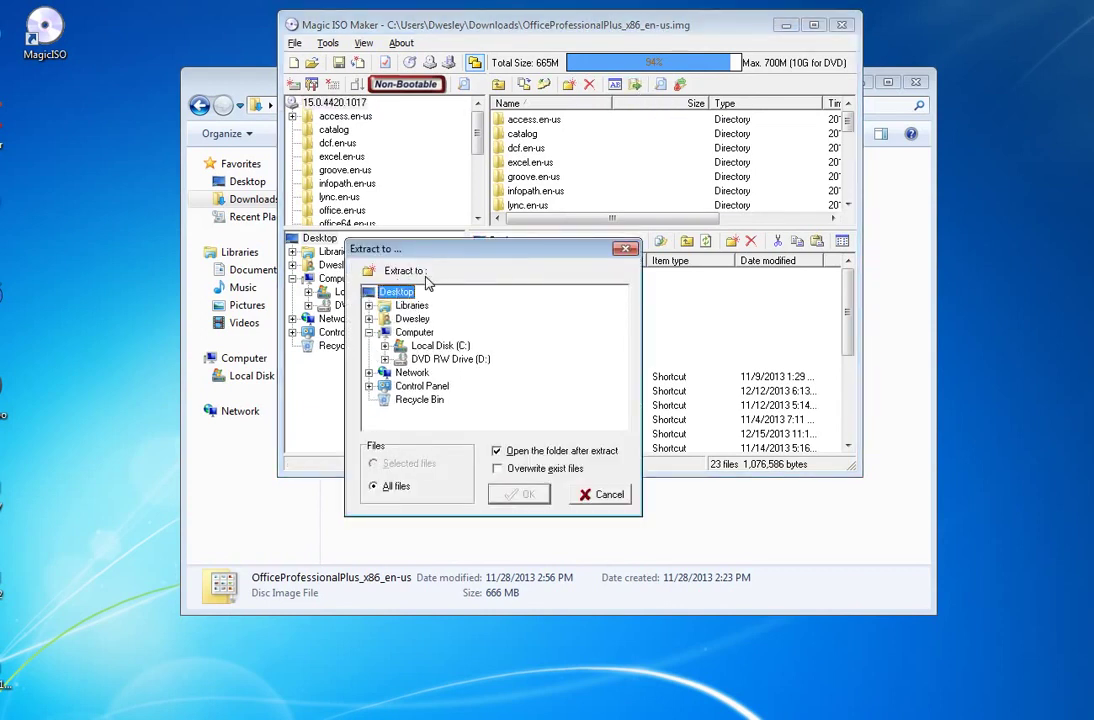
pyautogui.click(369, 318)
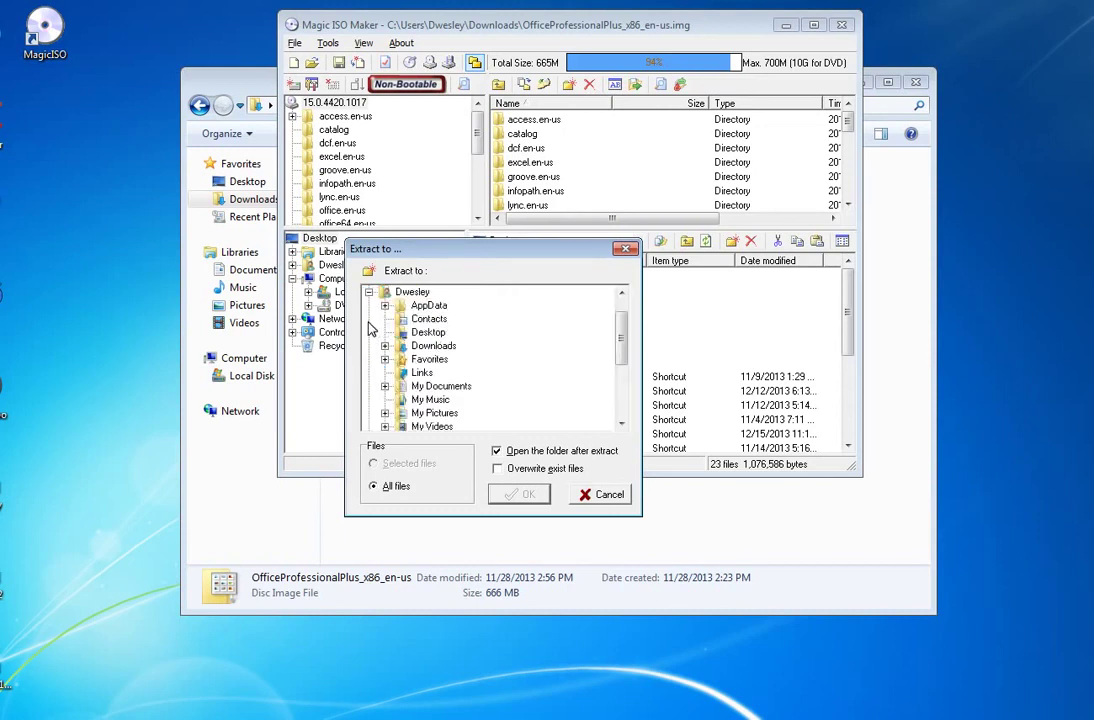
pyautogui.click(425, 333)
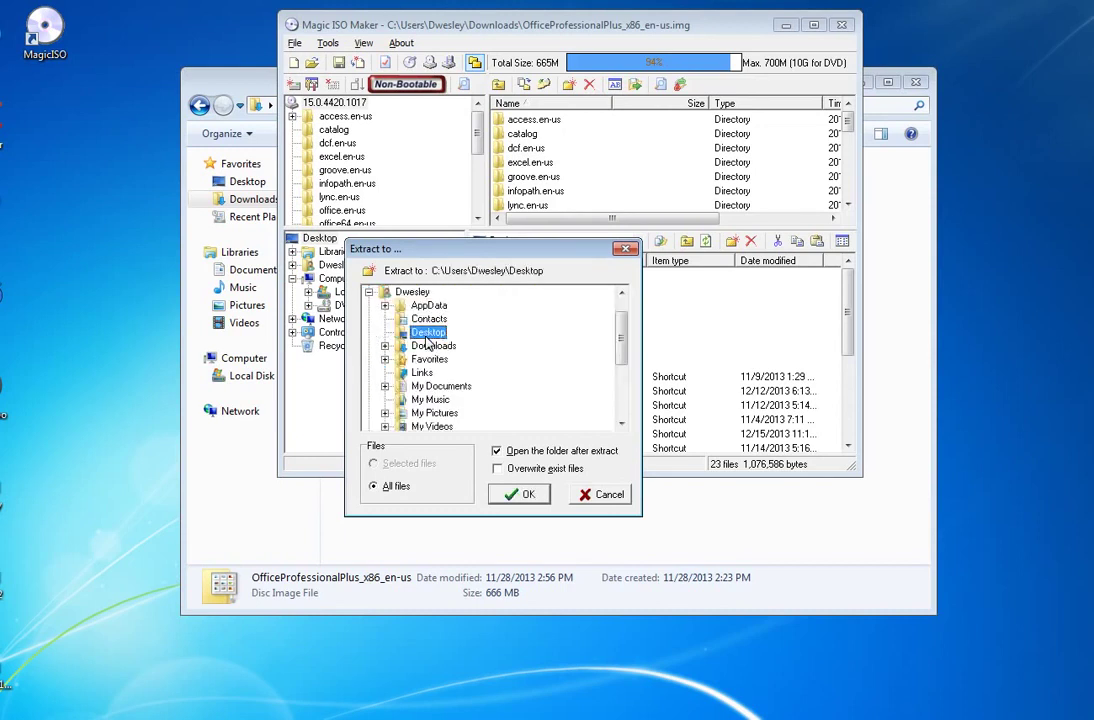
pyautogui.click(516, 494)
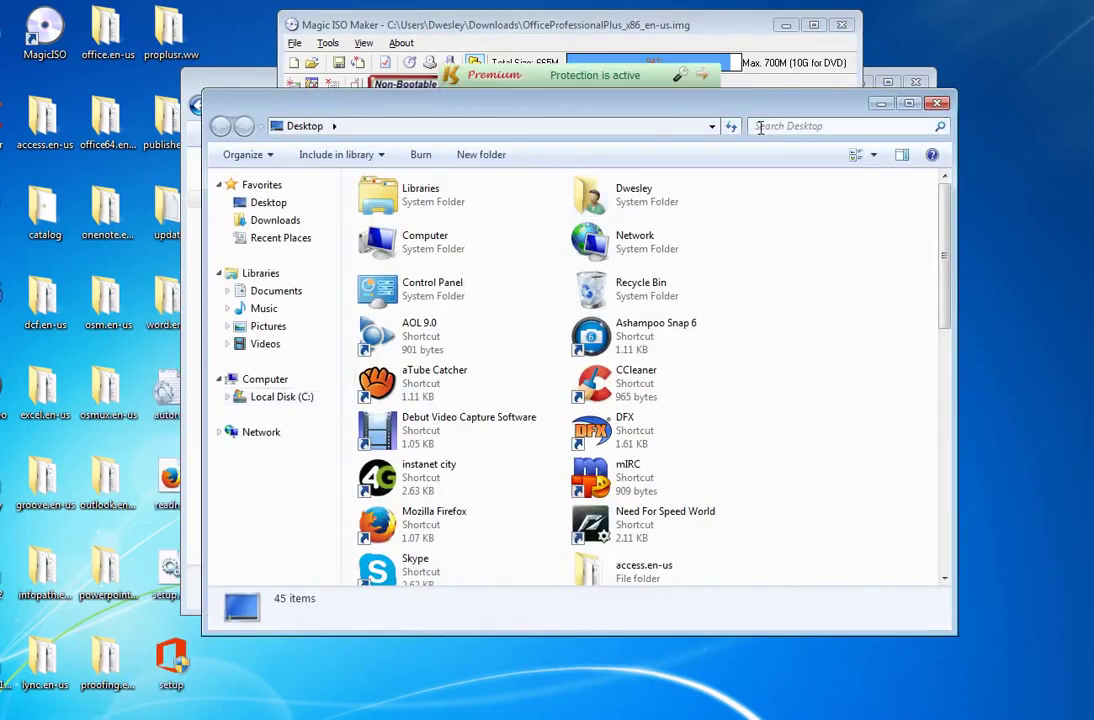
pyautogui.click(880, 104)
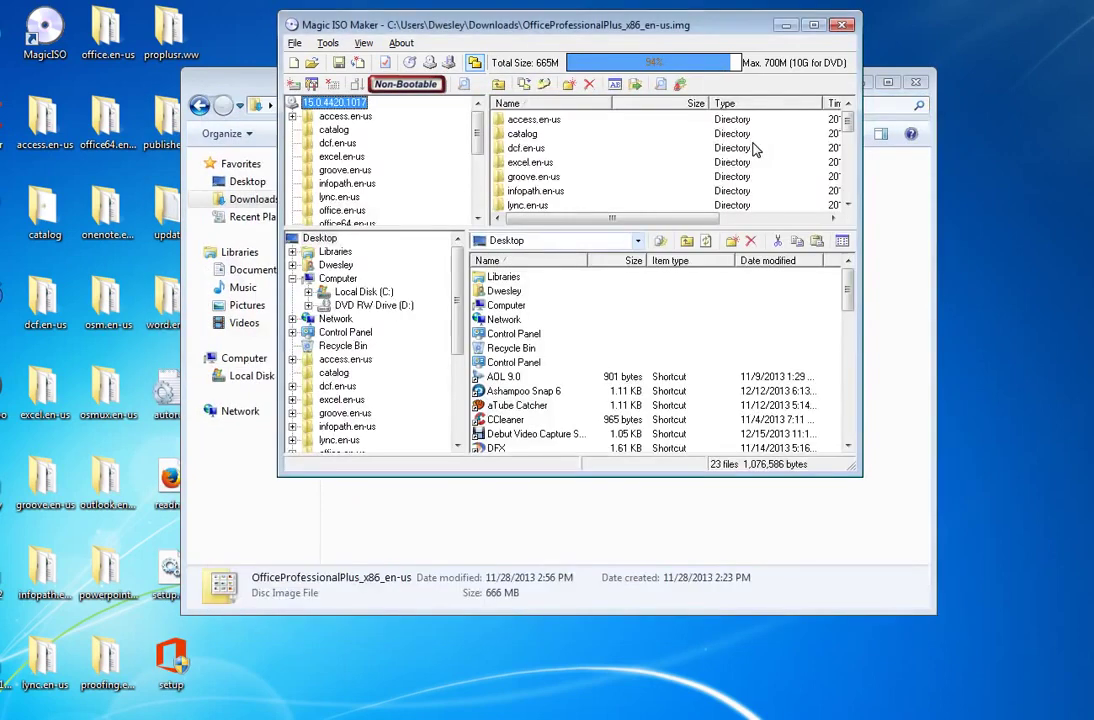
pyautogui.click(840, 26)
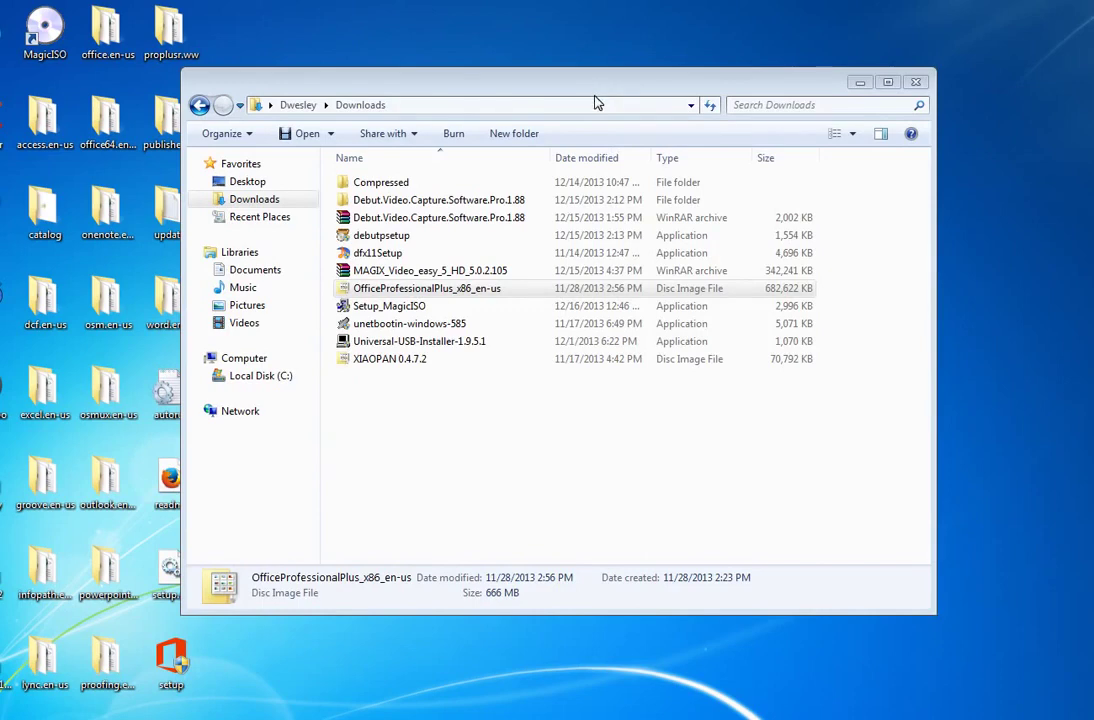
# - Minimize the Downloads window to uncover Office Toolkit, move the toolkit higher on the desktop and show its Customize Setup options
pyautogui.moveTo(597, 92); pyautogui.dragTo(839, 89)
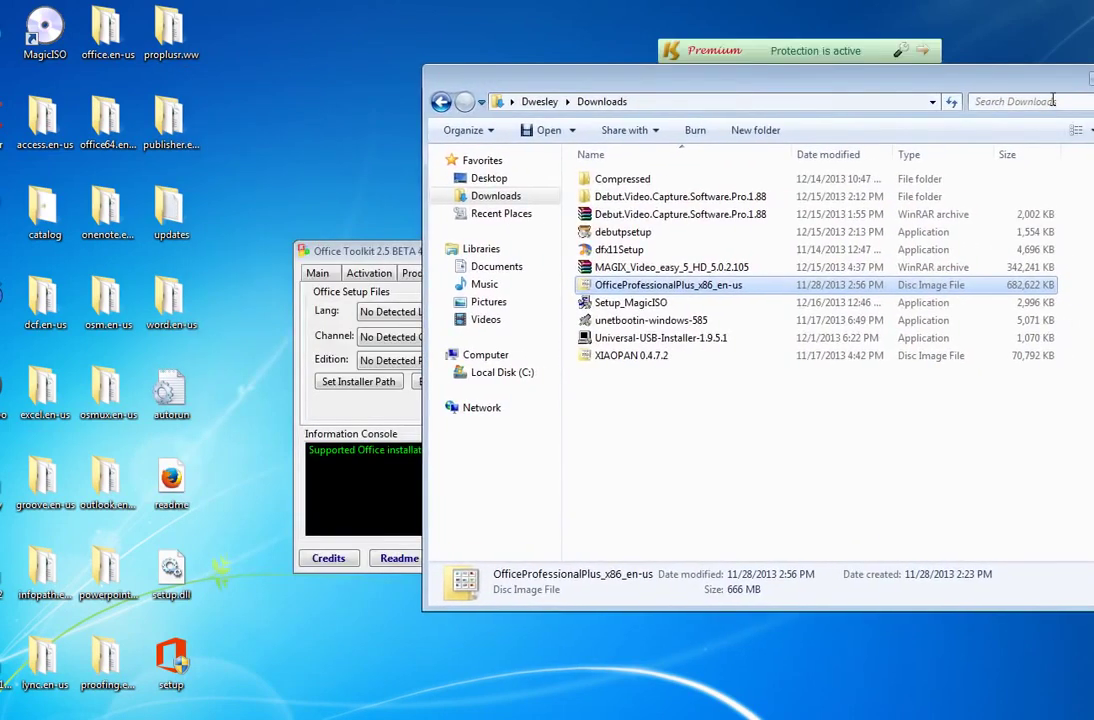
pyautogui.moveTo(925, 85); pyautogui.dragTo(755, 73)
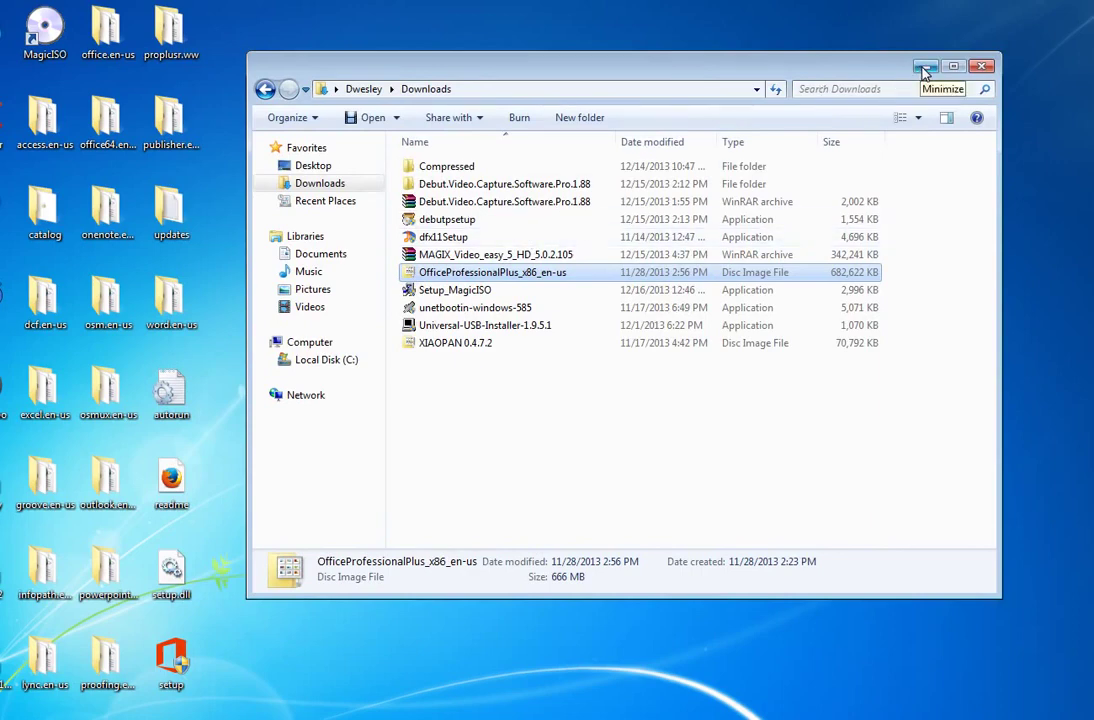
pyautogui.click(923, 68)
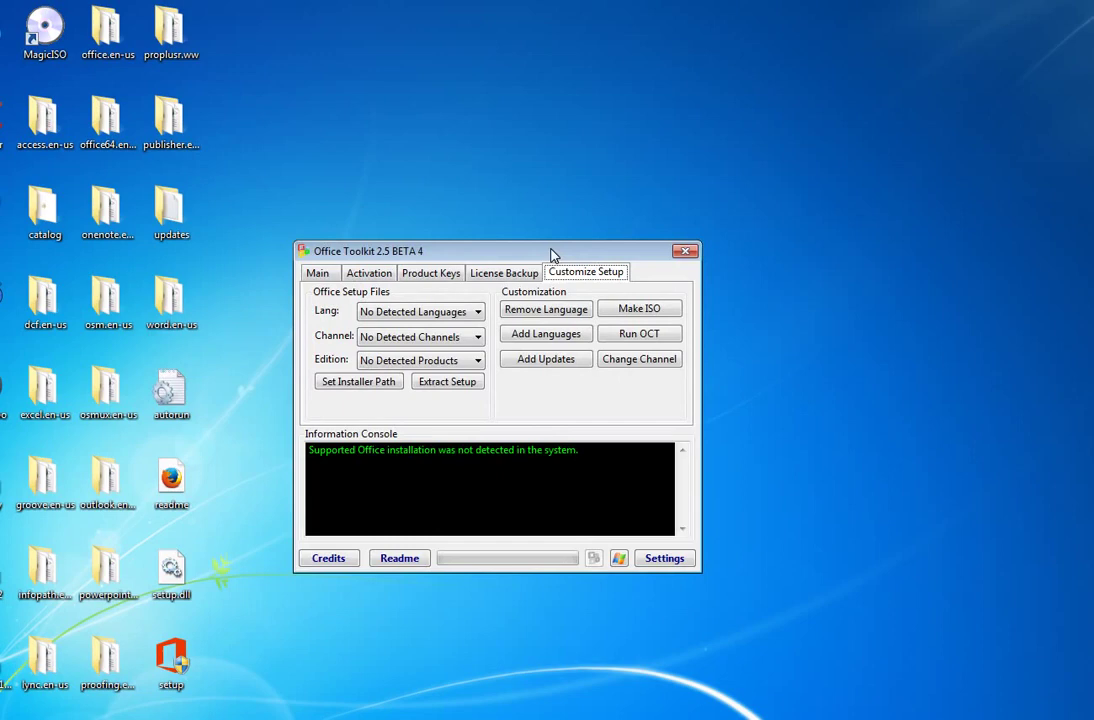
pyautogui.moveTo(552, 254); pyautogui.dragTo(547, 181)
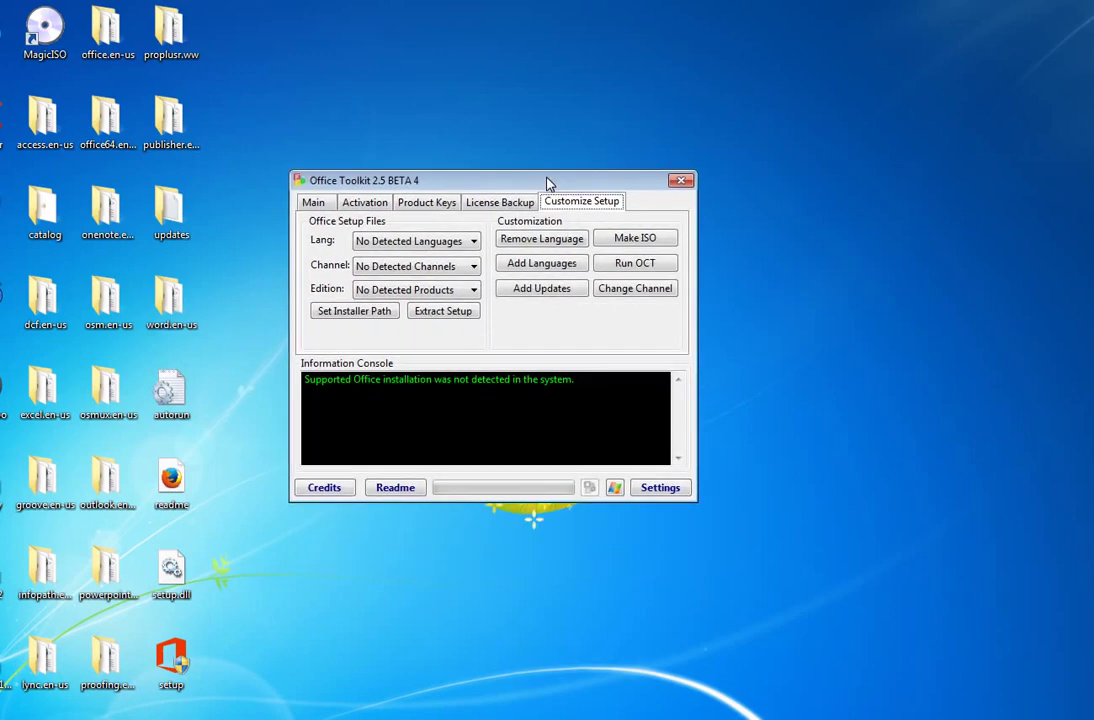
pyautogui.click(314, 203)
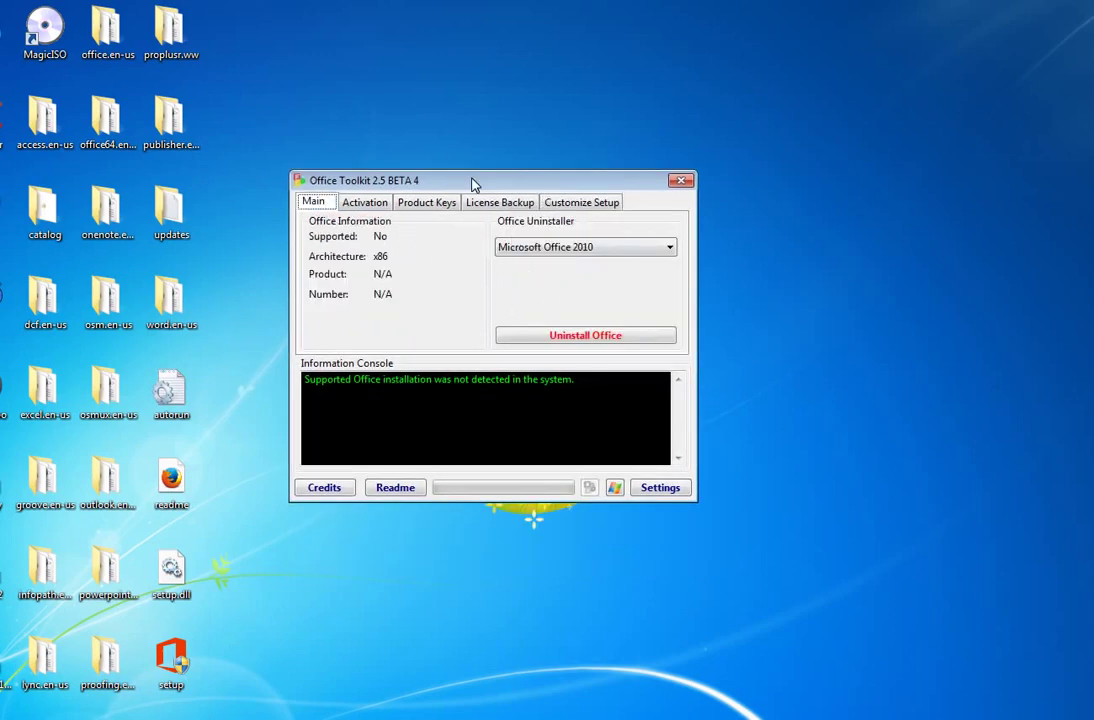
pyautogui.moveTo(474, 181); pyautogui.dragTo(477, 146)
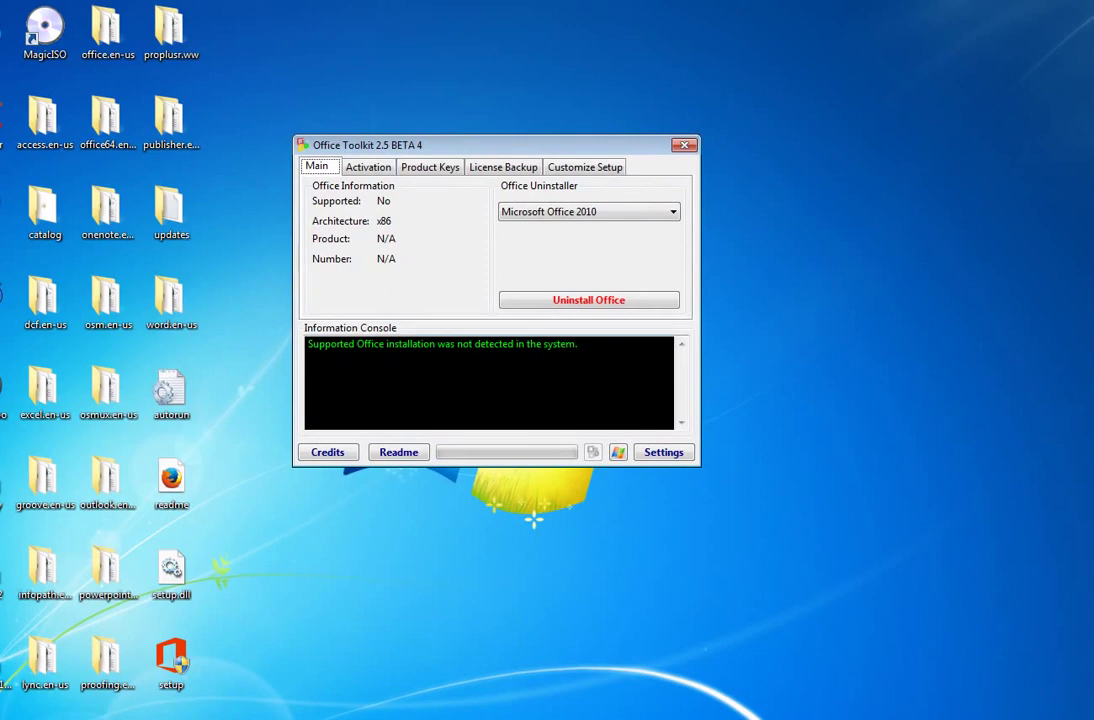
pyautogui.click(599, 172)
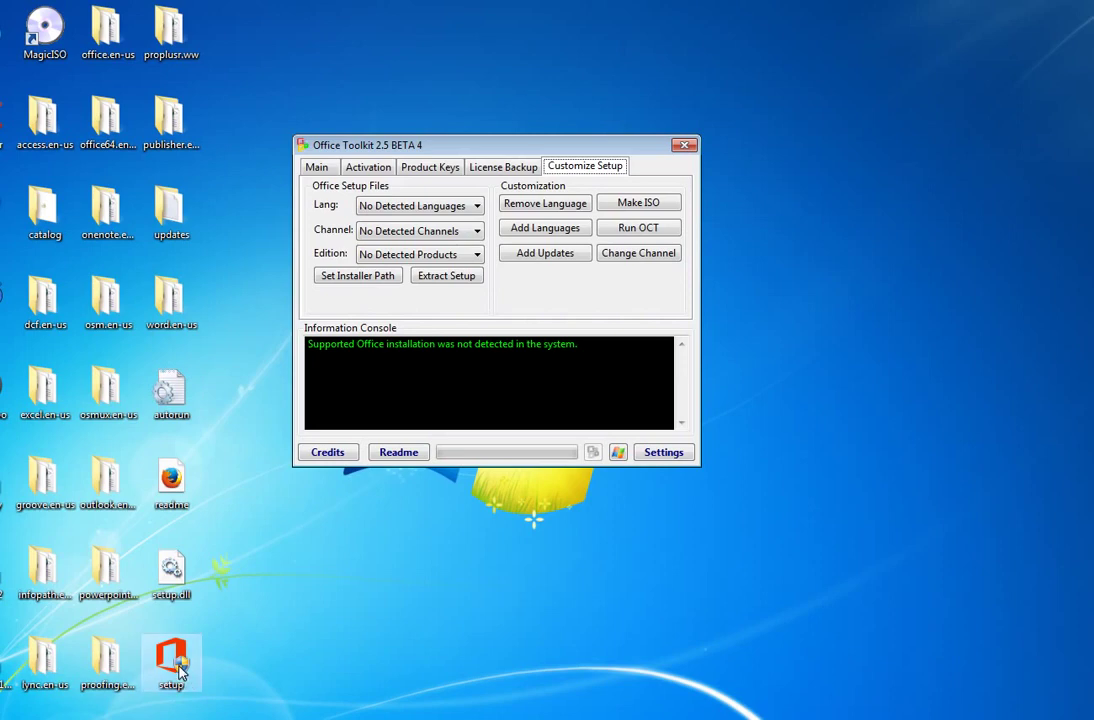
# - Set the toolkit's installer path to the extracted setup file on the Desktop, change the channel to Volume and close the toolkit
pyautogui.click(363, 285)
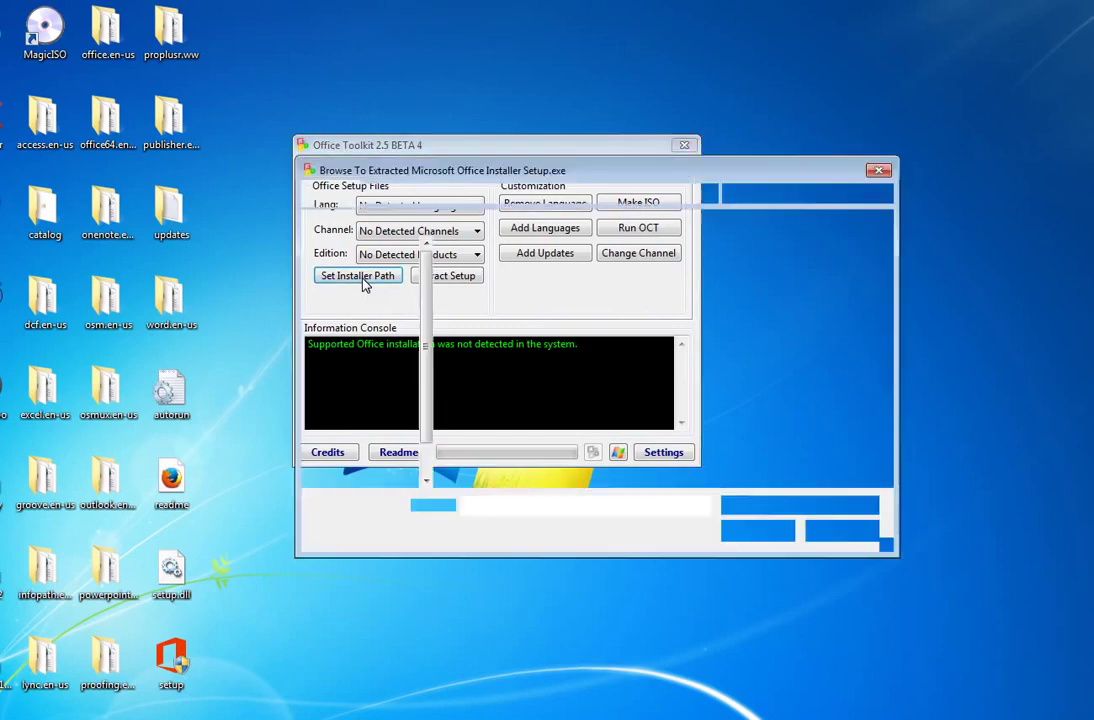
pyautogui.click(362, 273)
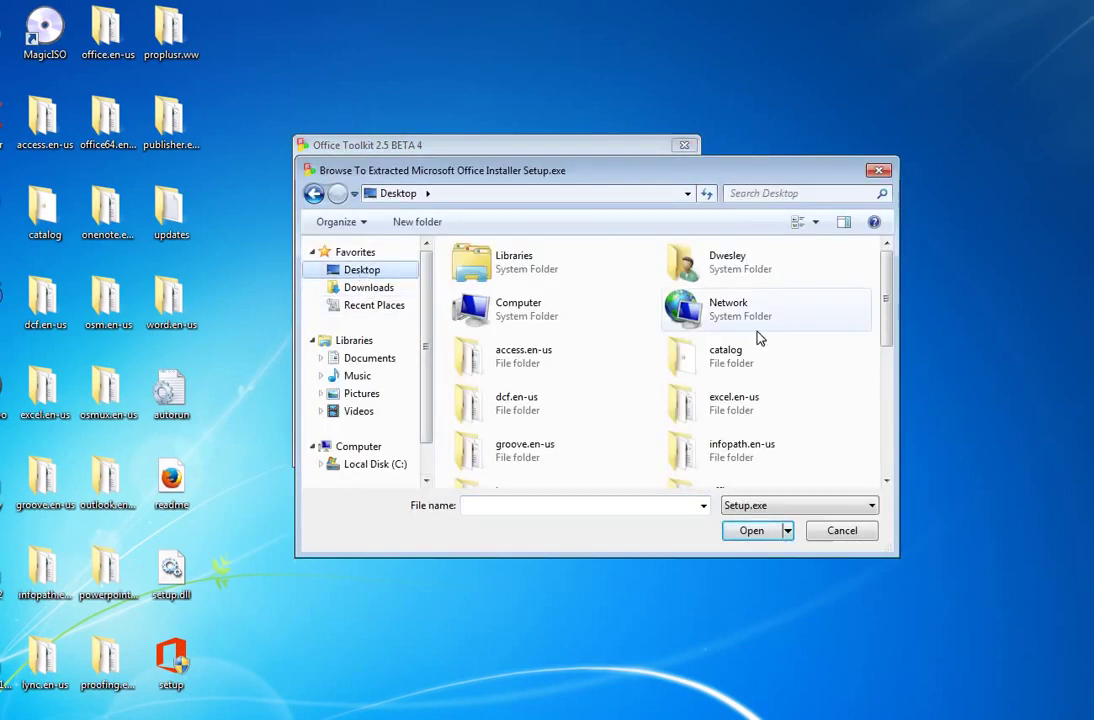
pyautogui.scroll(-2, 892, 422)
pyautogui.scroll(-2, 892, 422)
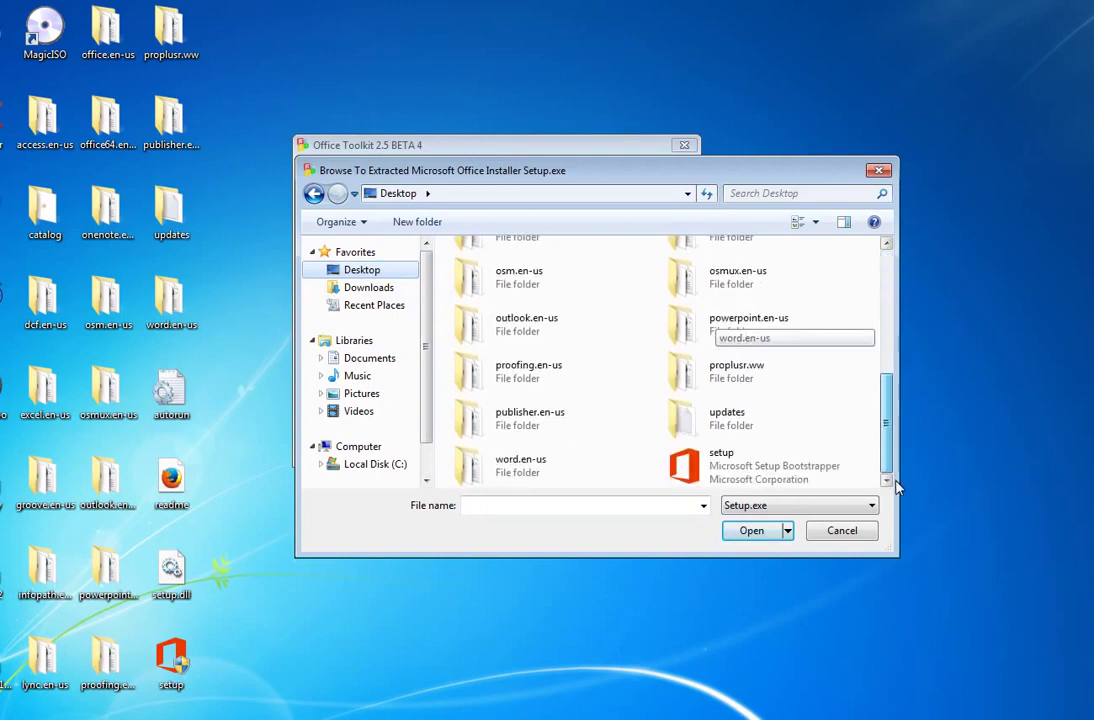
pyautogui.click(741, 472)
pyautogui.click(751, 530)
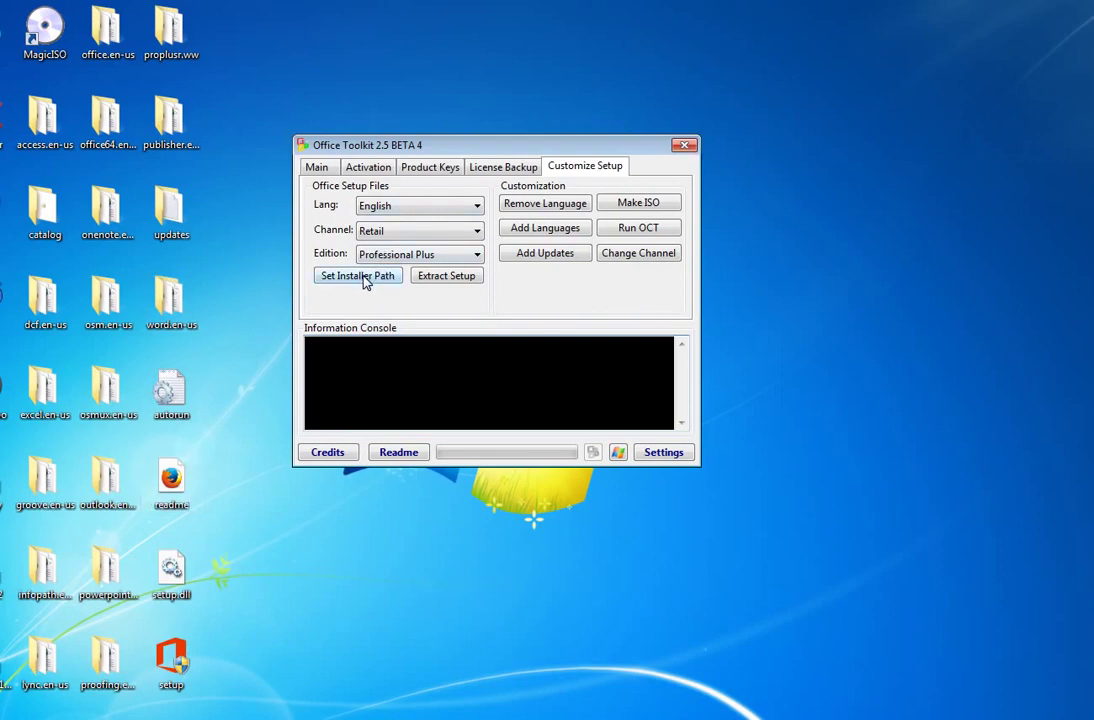
pyautogui.click(635, 256)
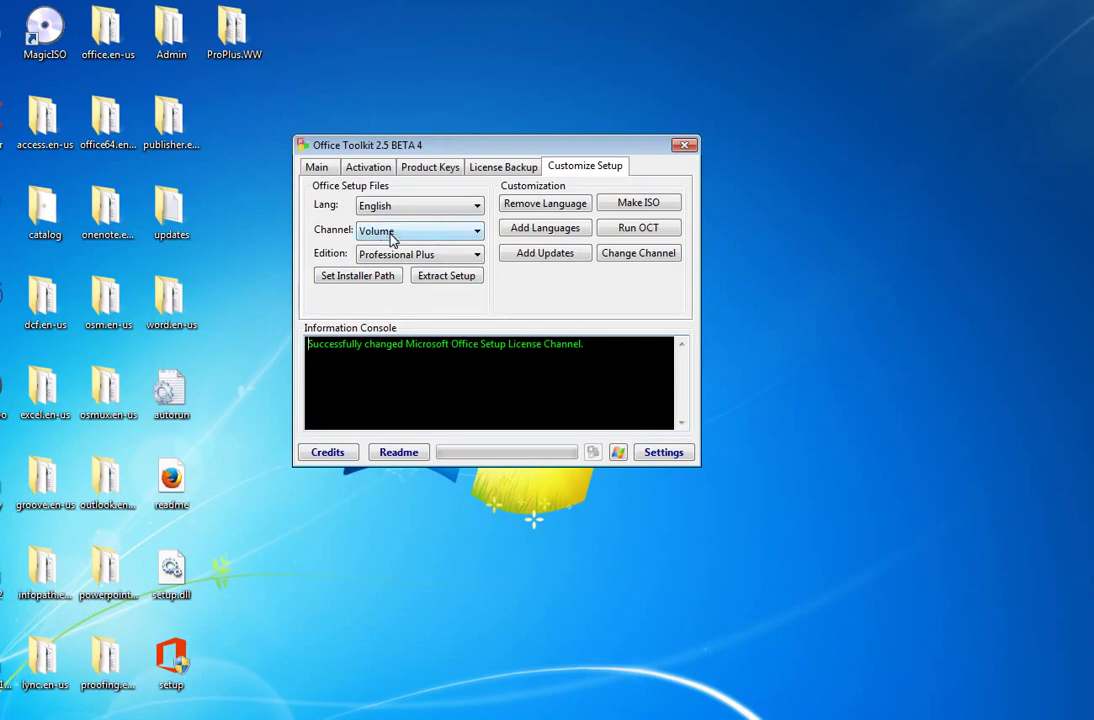
pyautogui.click(684, 145)
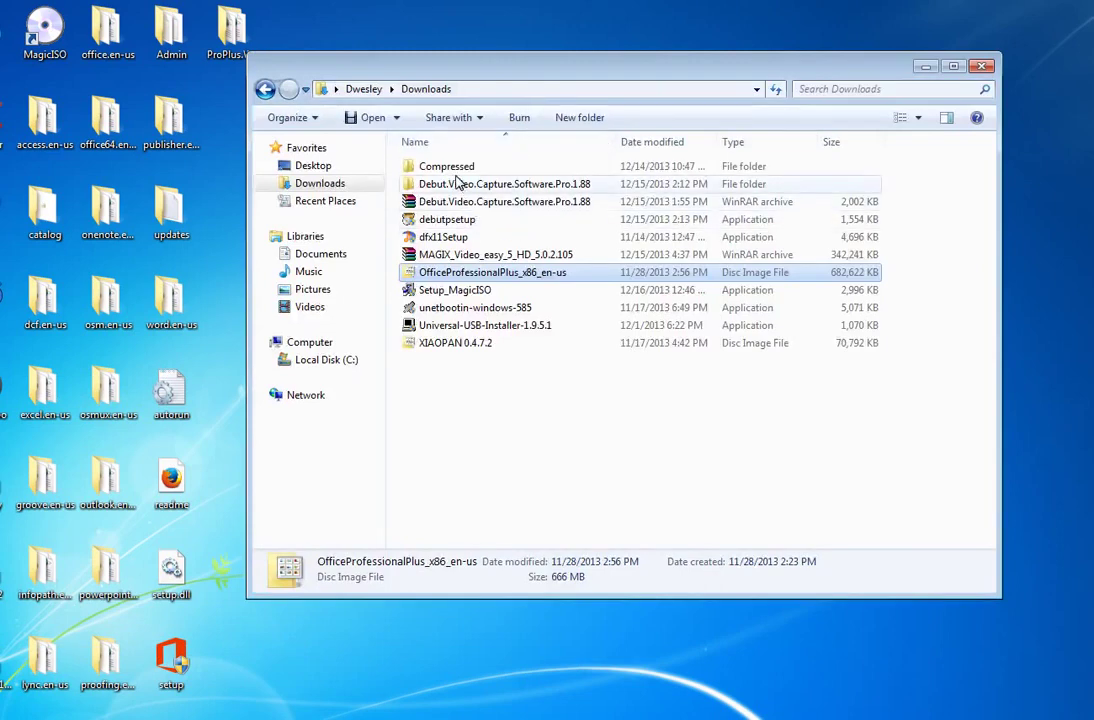
# - Relaunch Microsoft Toolkit from the MTKV25B4 folder inside Compressed, load Office Toolkit and move it higher on the desktop
pyautogui.doubleClick(454, 180)
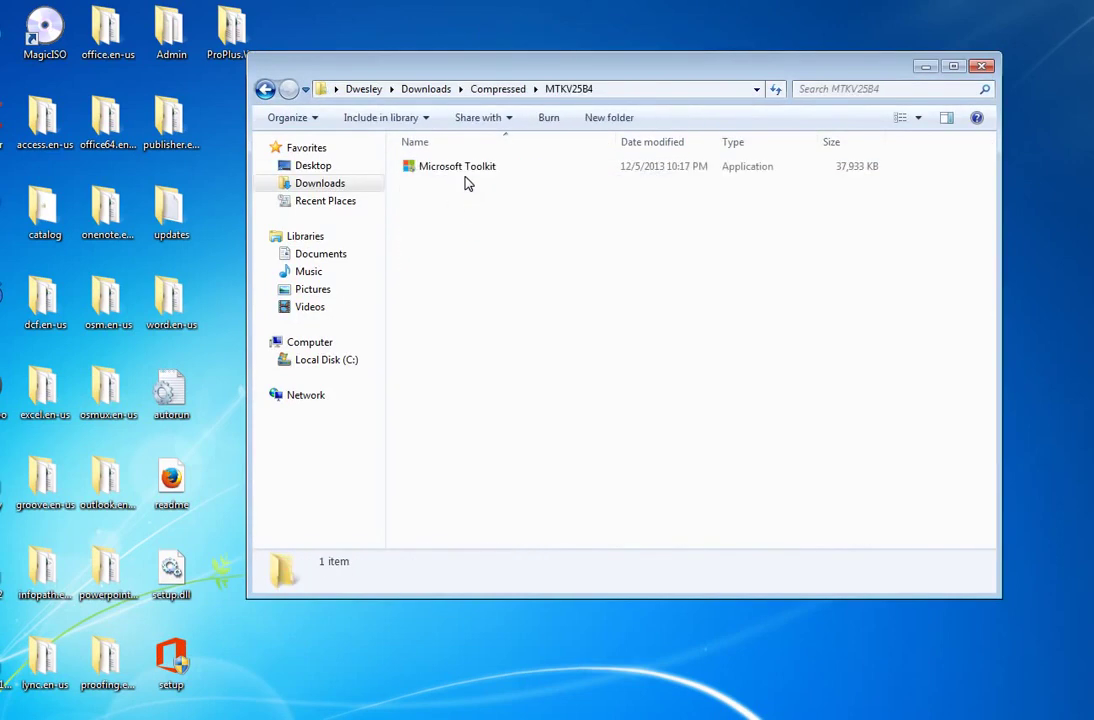
pyautogui.doubleClick(469, 178)
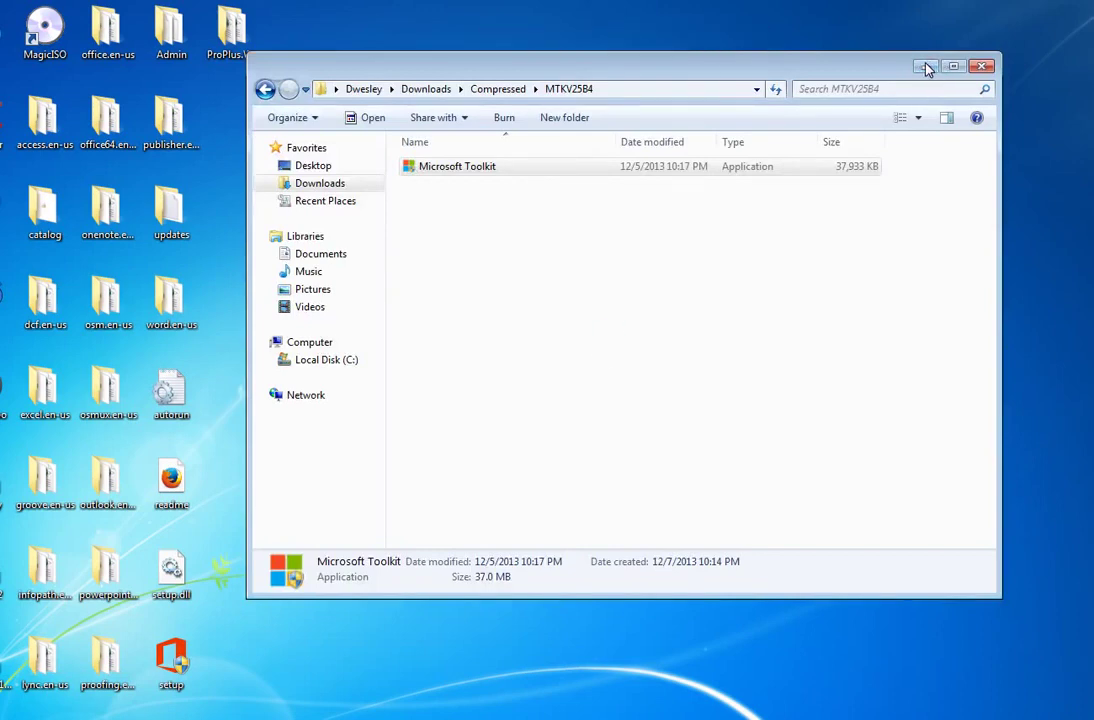
pyautogui.click(923, 66)
pyautogui.click(588, 433)
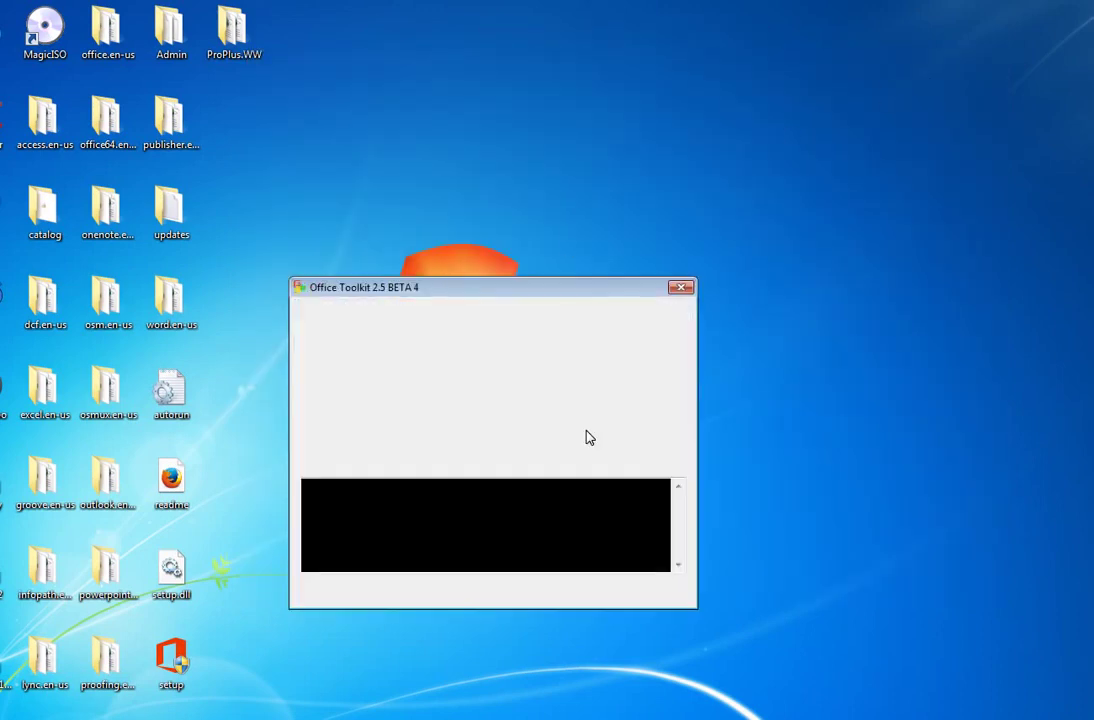
pyautogui.moveTo(457, 292); pyautogui.dragTo(464, 156)
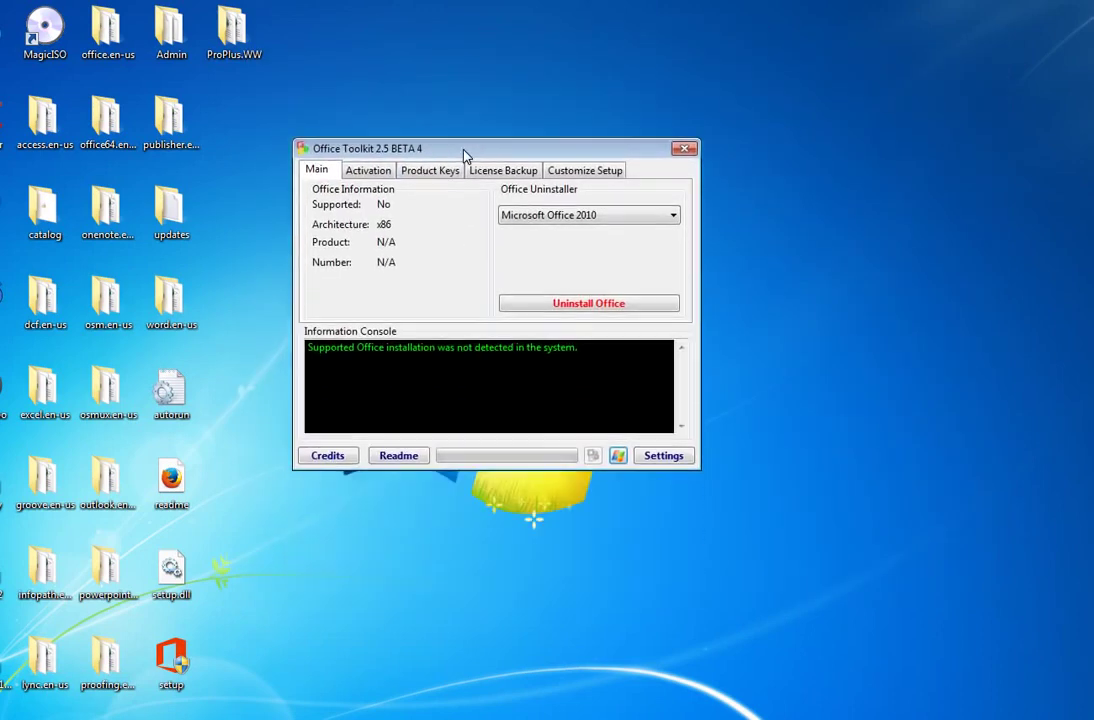
# - Load the Desktop setup file as the installer path in Customize Setup to check its channel, then close the toolkit
pyautogui.click(588, 167)
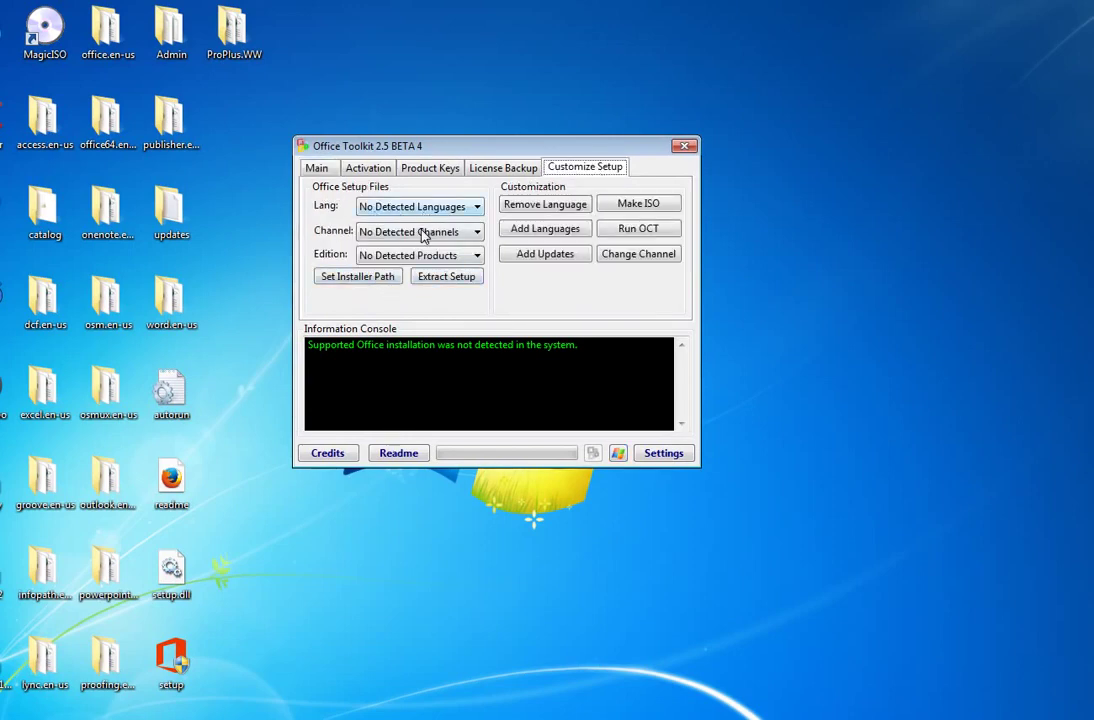
pyautogui.click(360, 280)
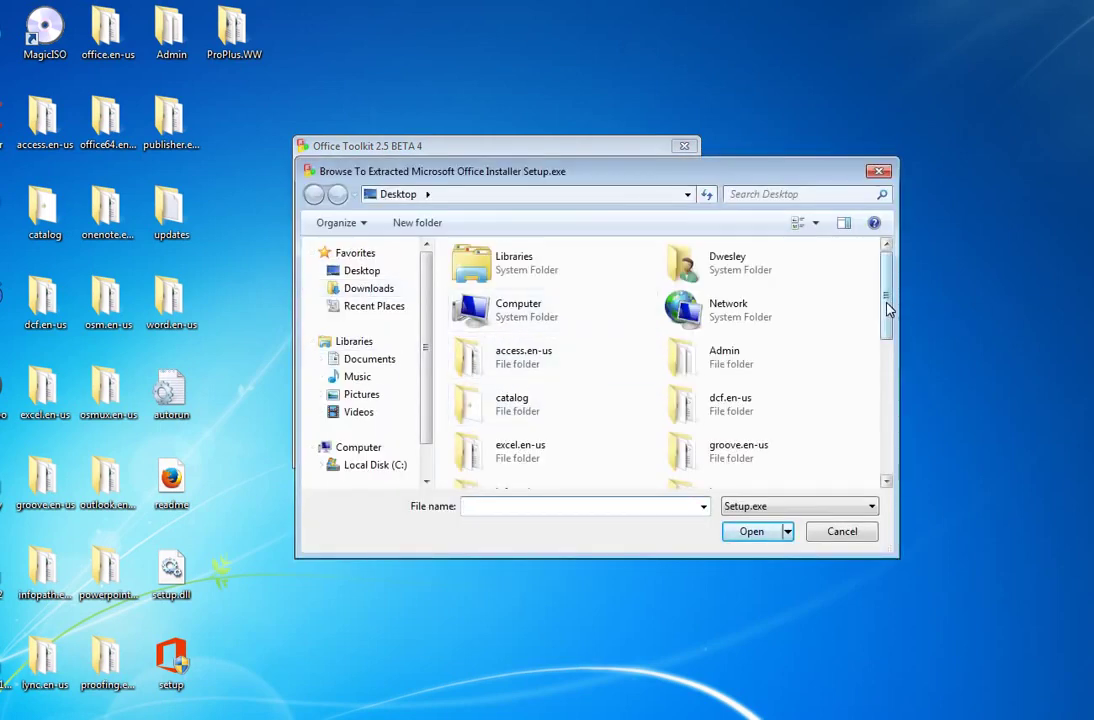
pyautogui.moveTo(887, 307); pyautogui.dragTo(872, 454)
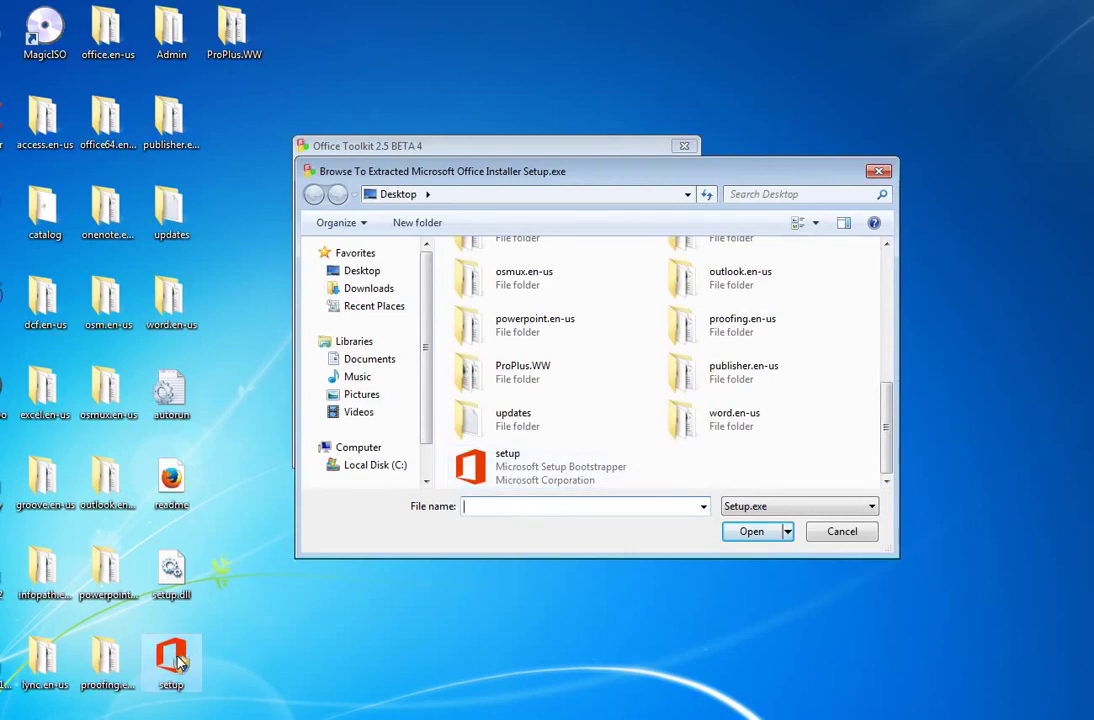
pyautogui.click(505, 476)
pyautogui.click(753, 531)
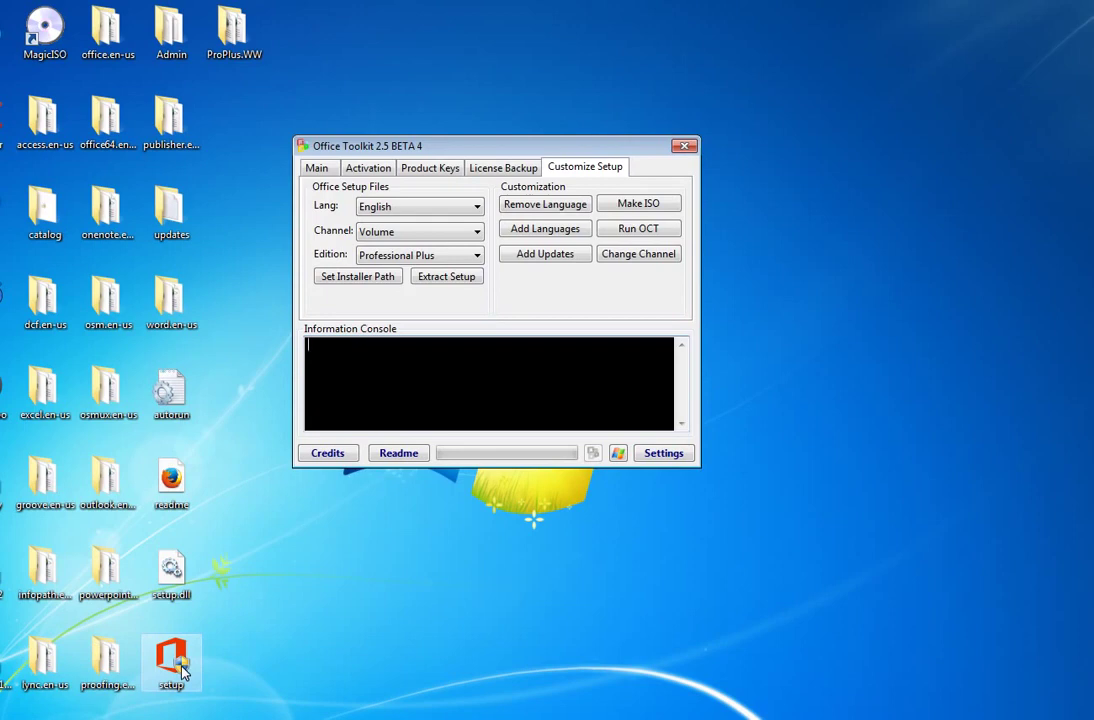
pyautogui.click(684, 147)
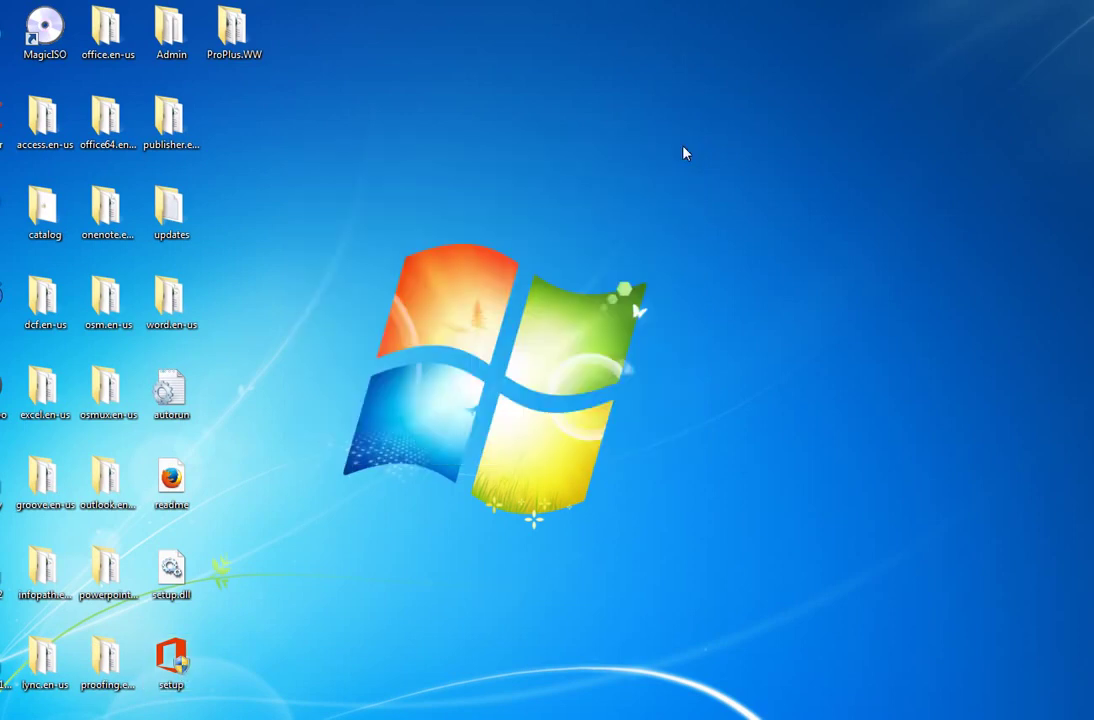
# - Run the Office setup file from the desktop, accept the license terms and start the standard installation
pyautogui.doubleClick(172, 662)
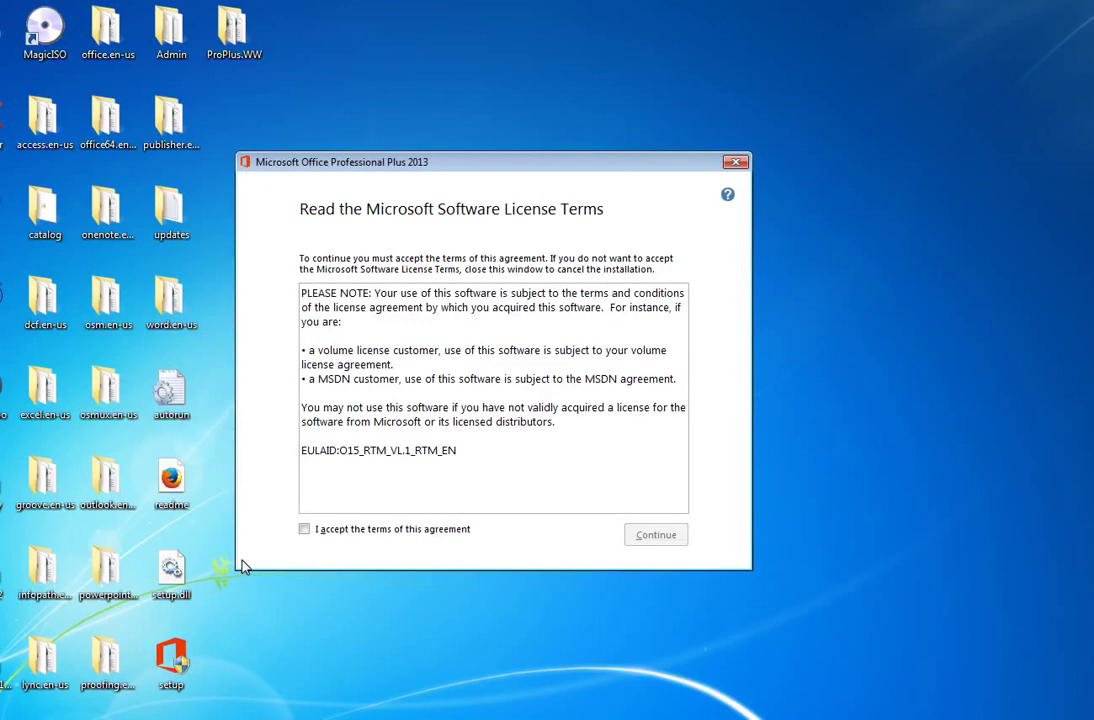
pyautogui.click(305, 530)
pyautogui.click(656, 535)
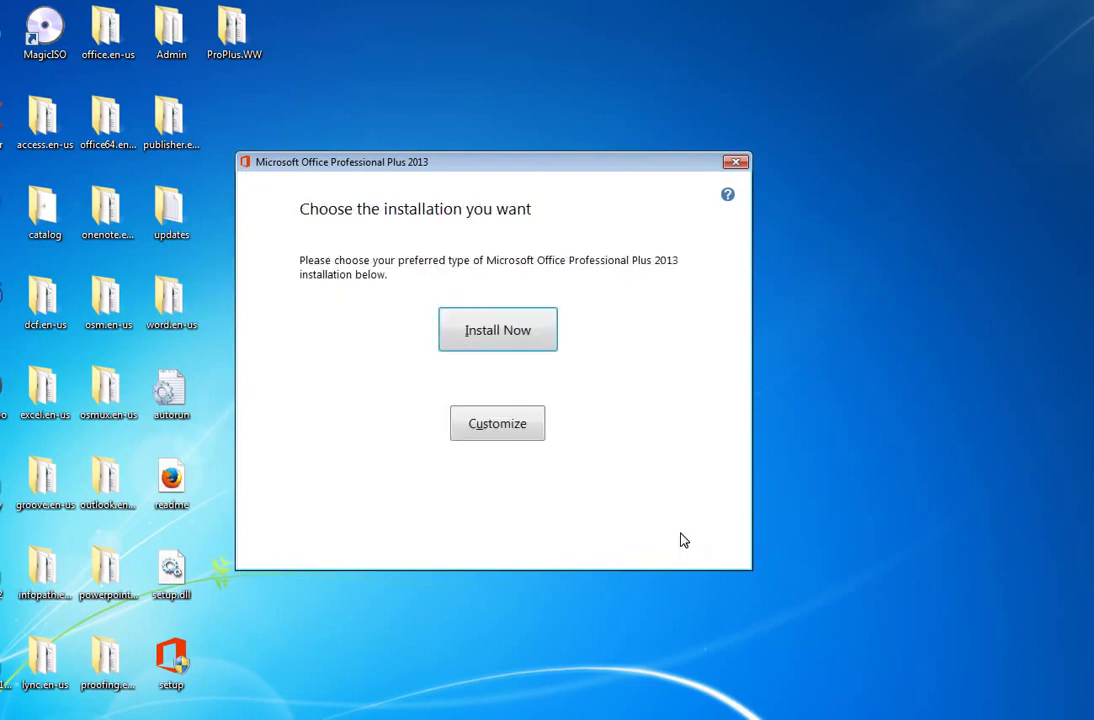
pyautogui.click(492, 338)
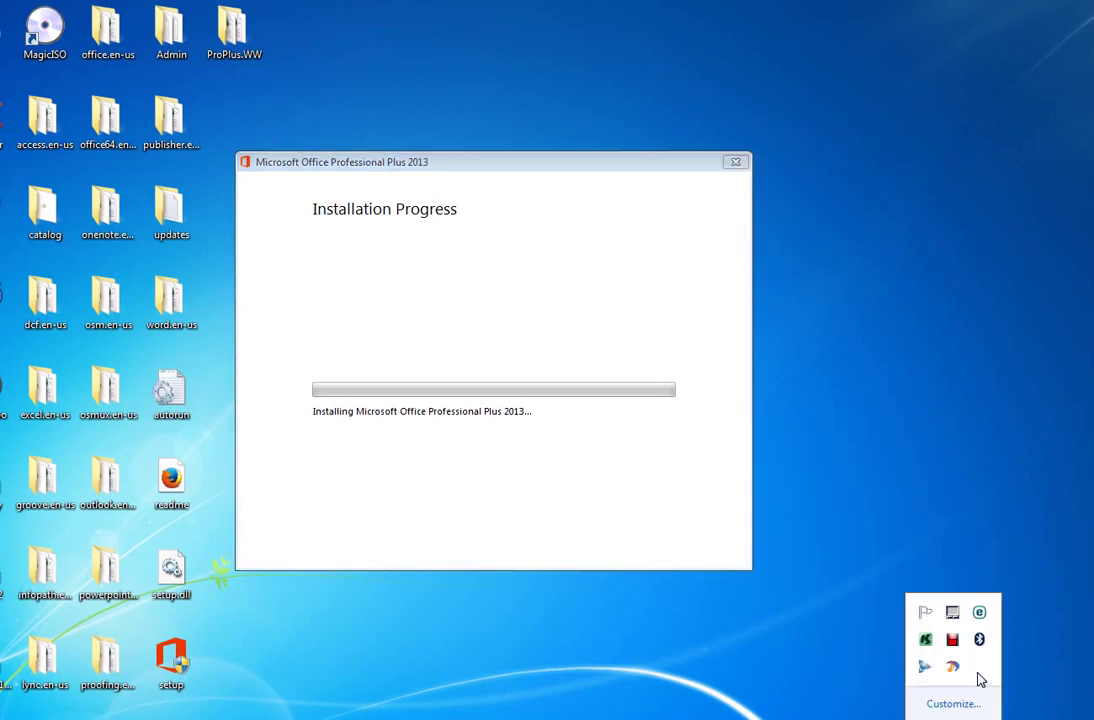
pyautogui.rightClick(952, 640)
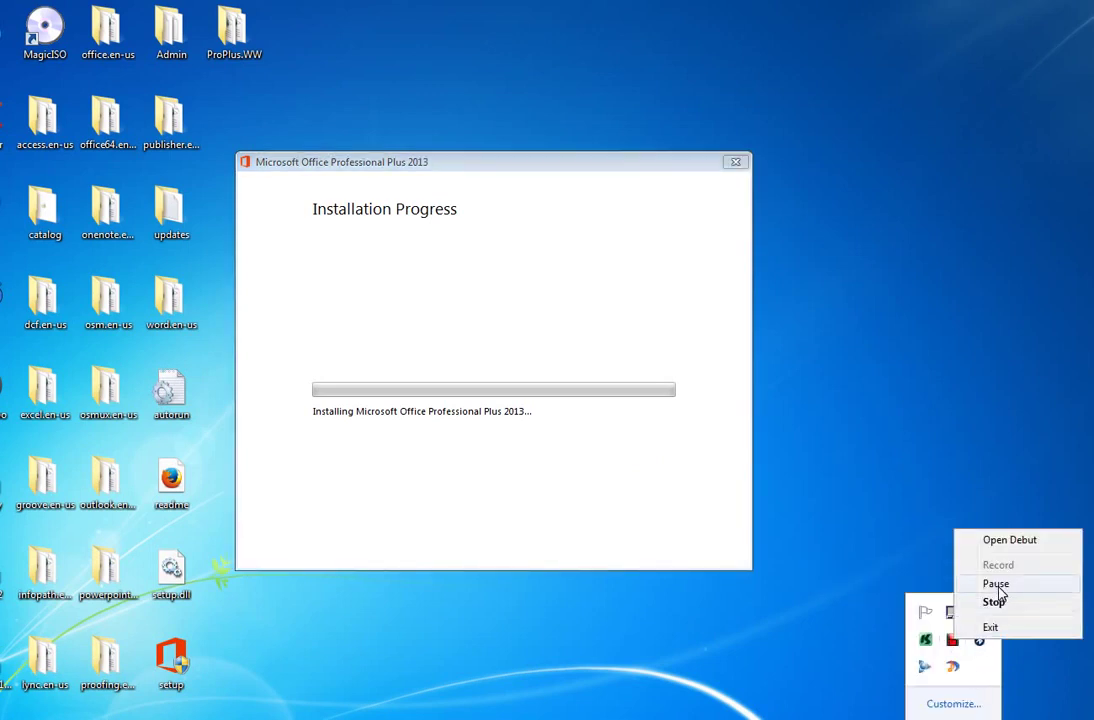
pyautogui.click(994, 603)
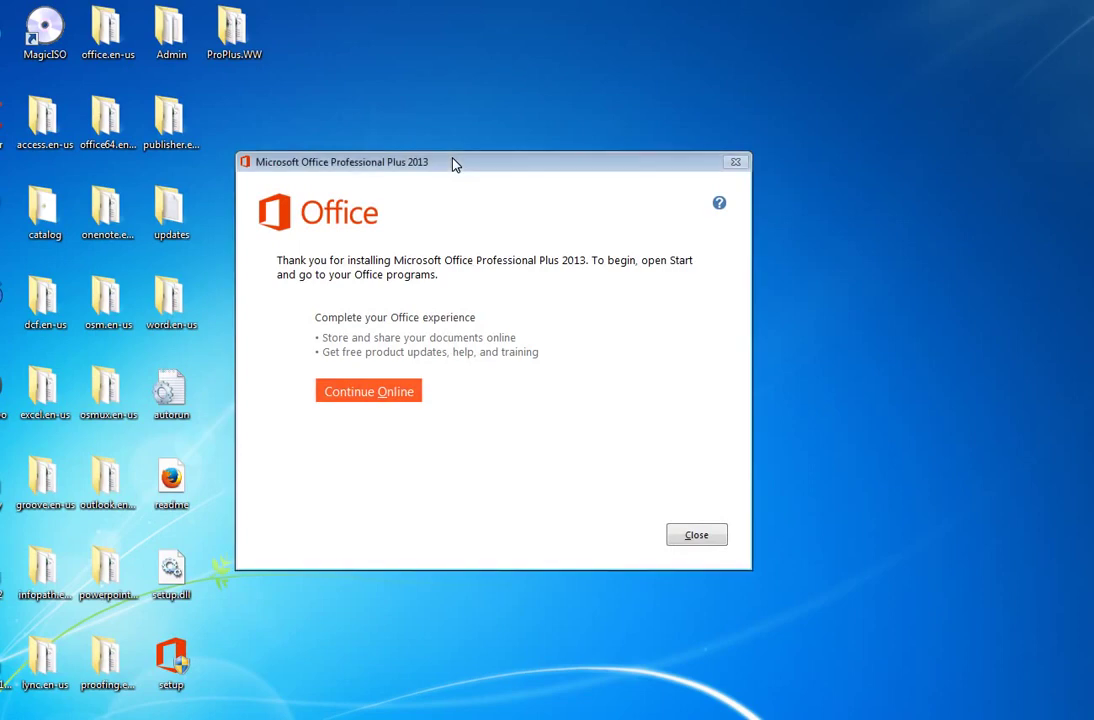
# - Close the Office installer's completion window without continuing online
pyautogui.moveTo(455, 163); pyautogui.dragTo(460, 147)
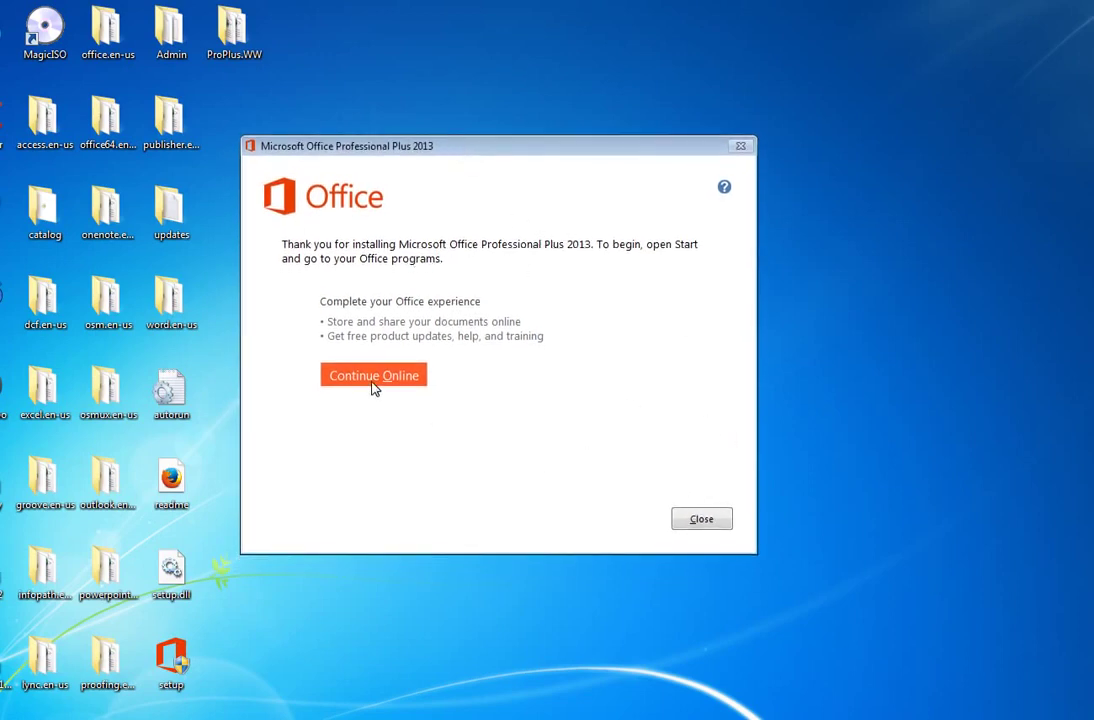
pyautogui.click(701, 520)
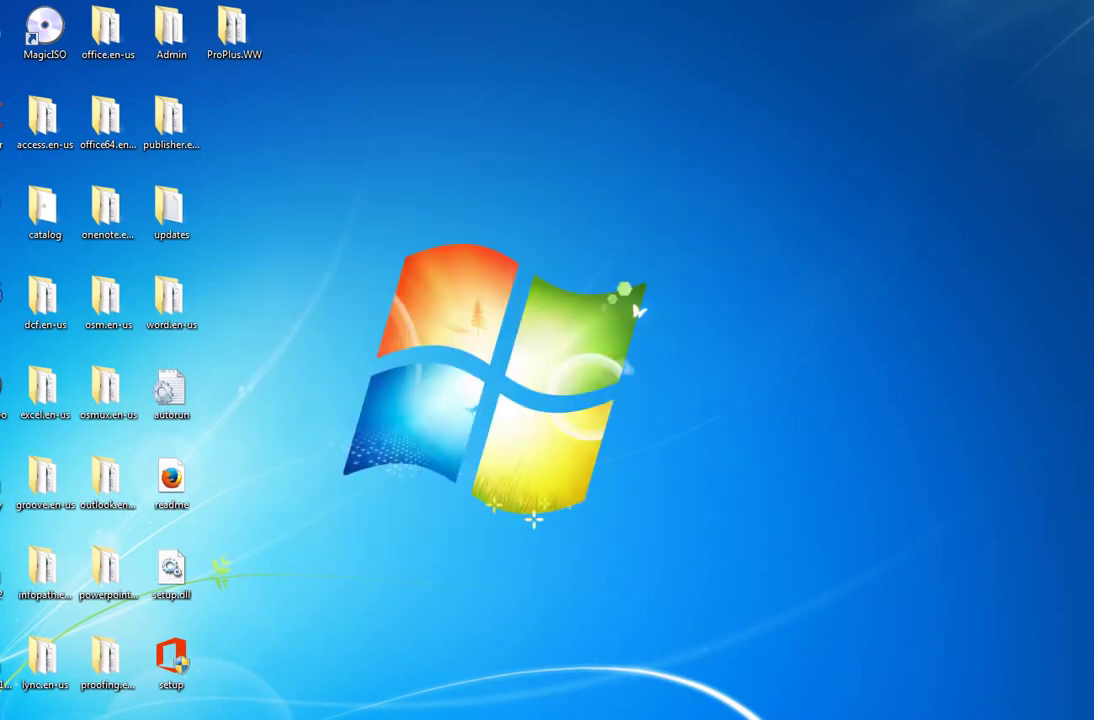
# - Launch Word 2013, decline choosing default file types and dismiss the First things first dialog without picking an option
pyautogui.press('super')
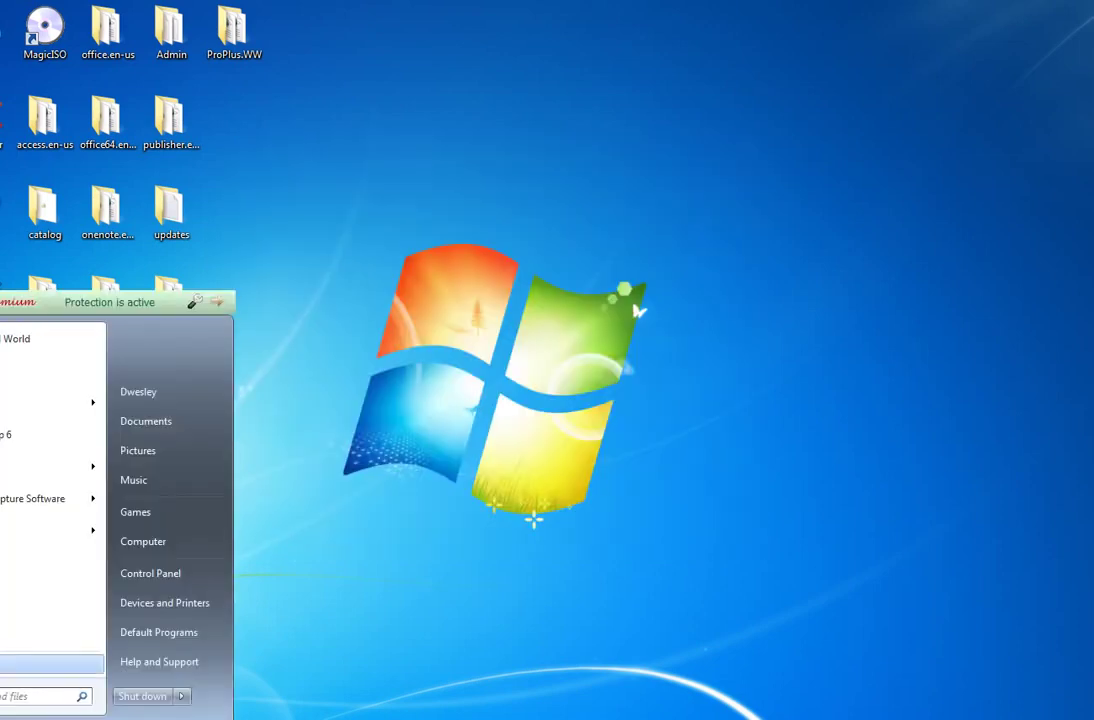
pyautogui.click(50, 663)
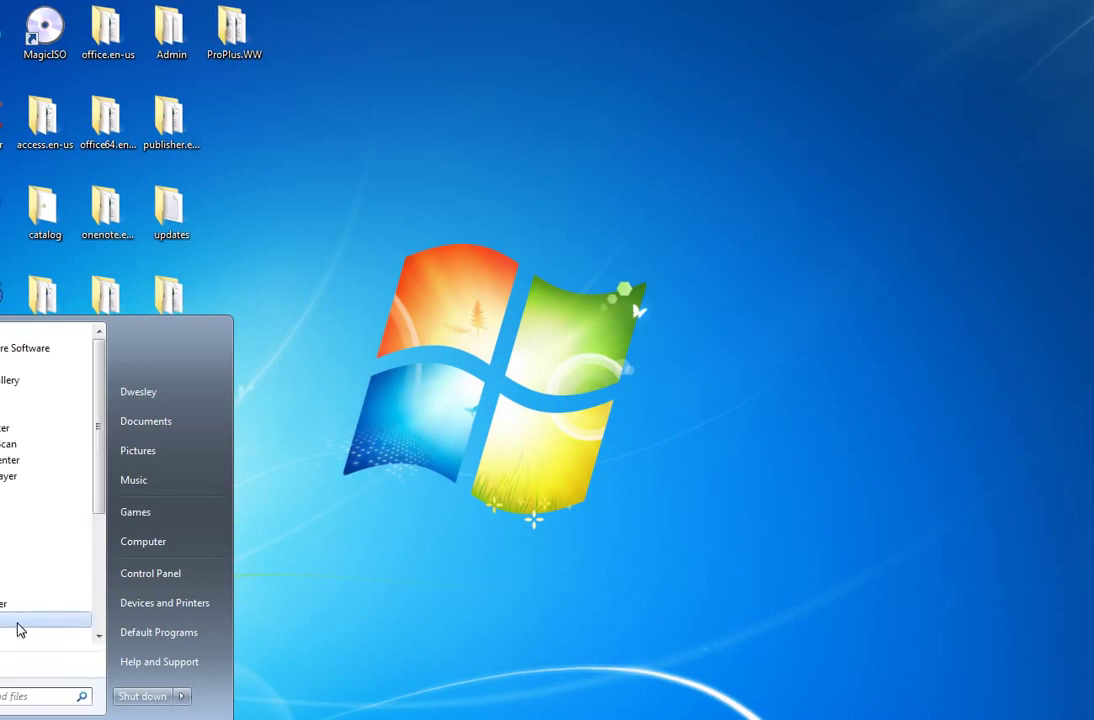
pyautogui.scroll(-3, 46, 564)
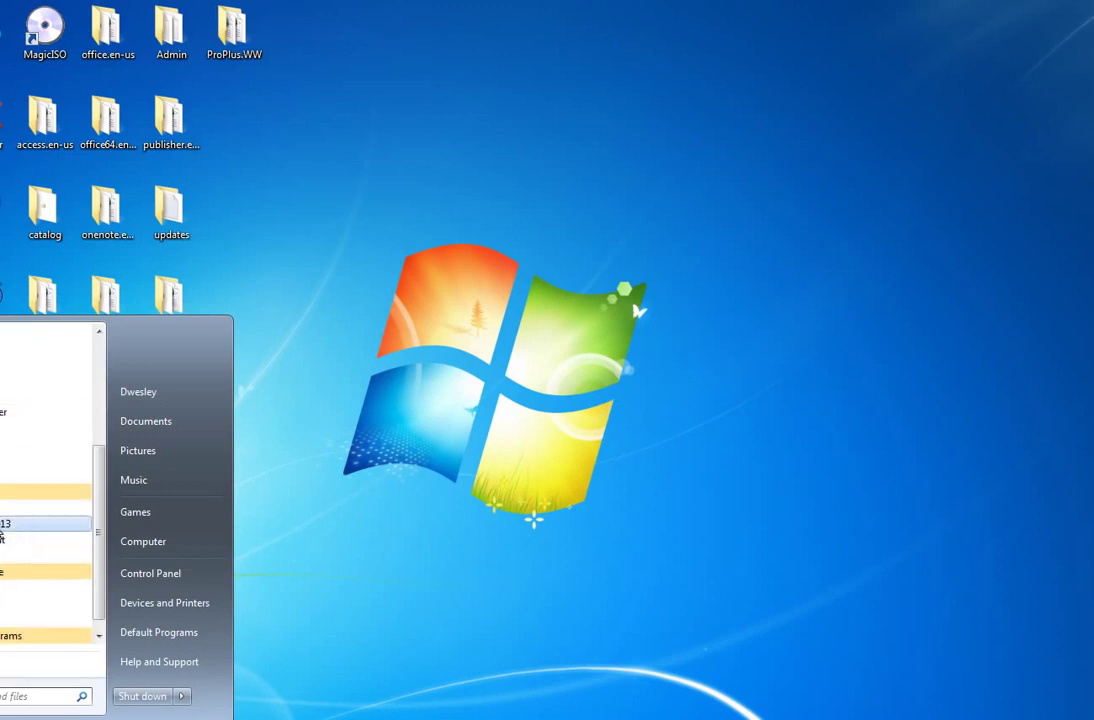
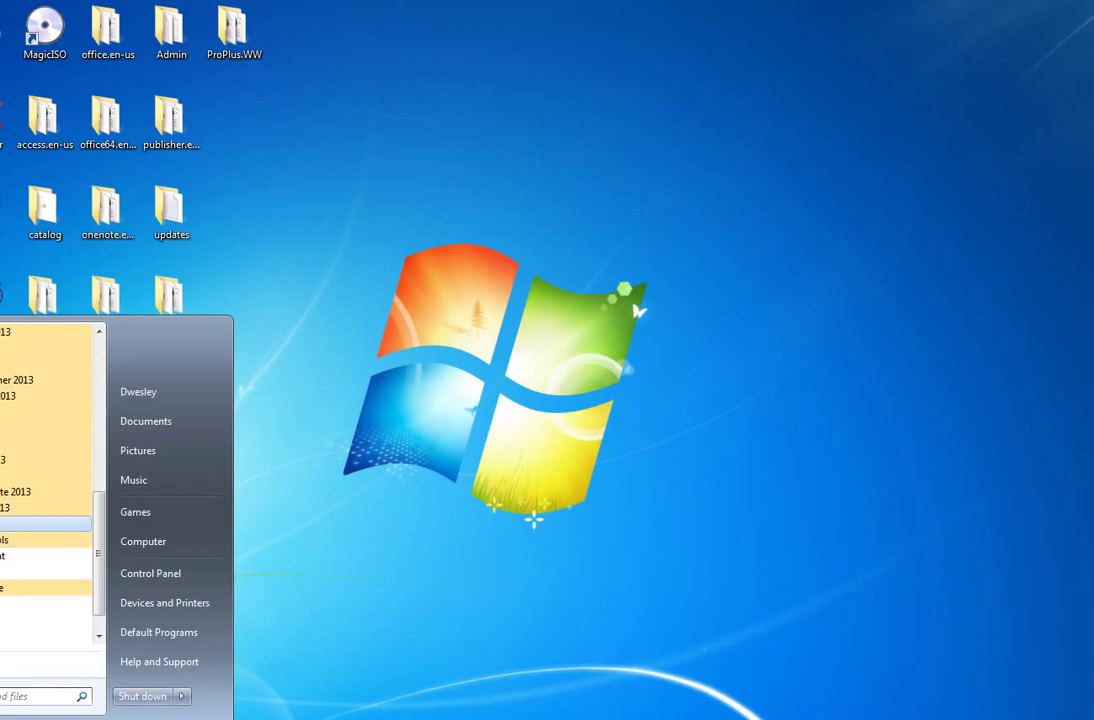
pyautogui.click(40, 523)
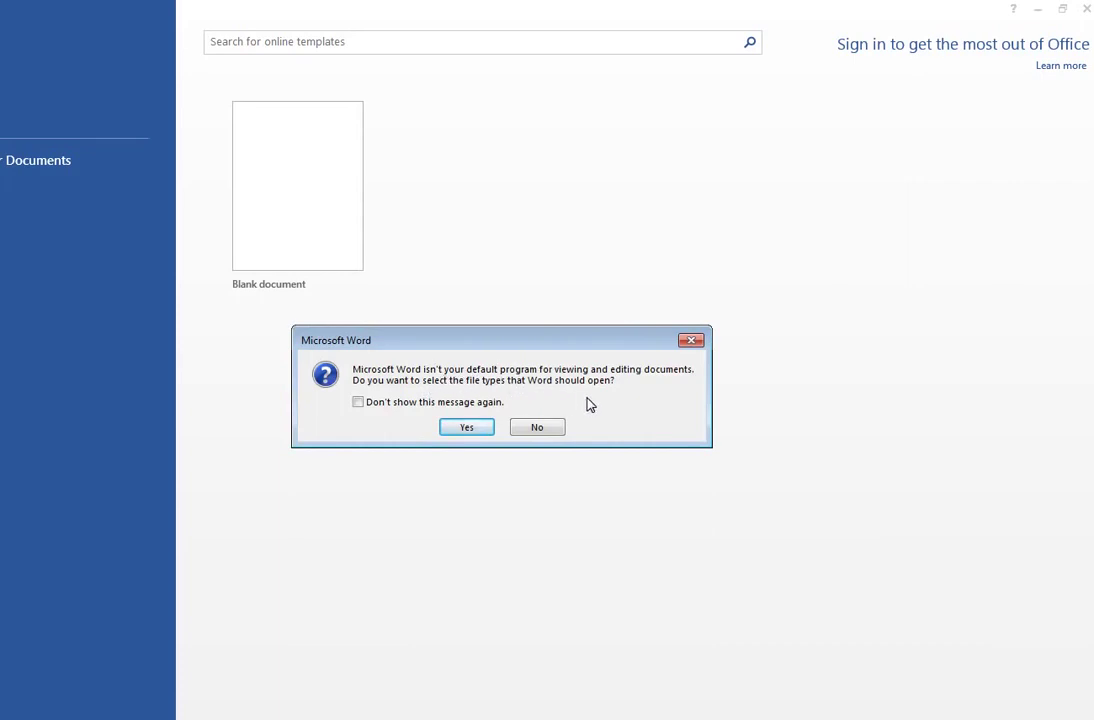
pyautogui.click(552, 434)
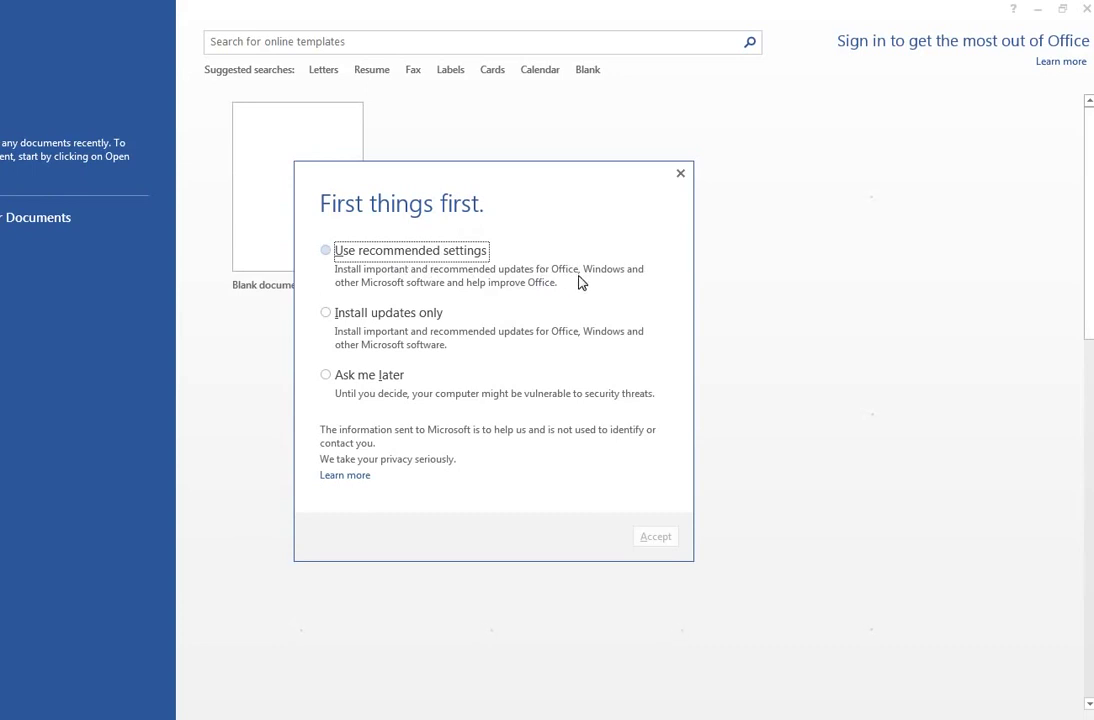
pyautogui.click(681, 175)
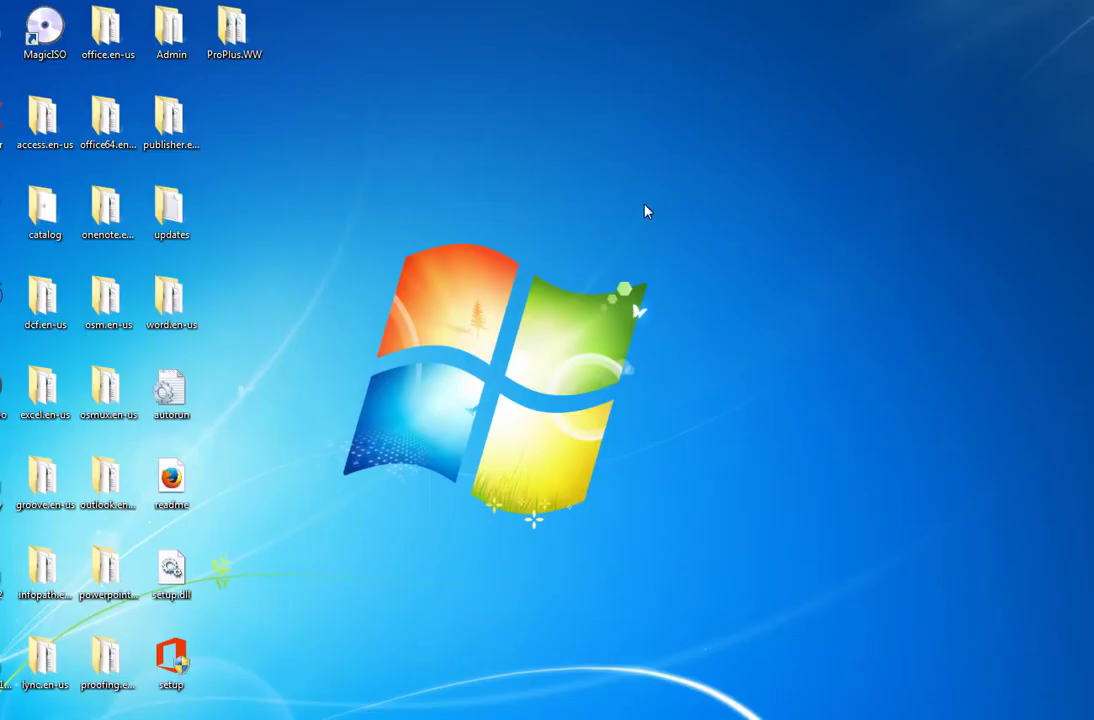
# - Launch Word 2013 again, stop the default-program message from showing, and open the file association settings, closing them without changes
pyautogui.click(5, 718)
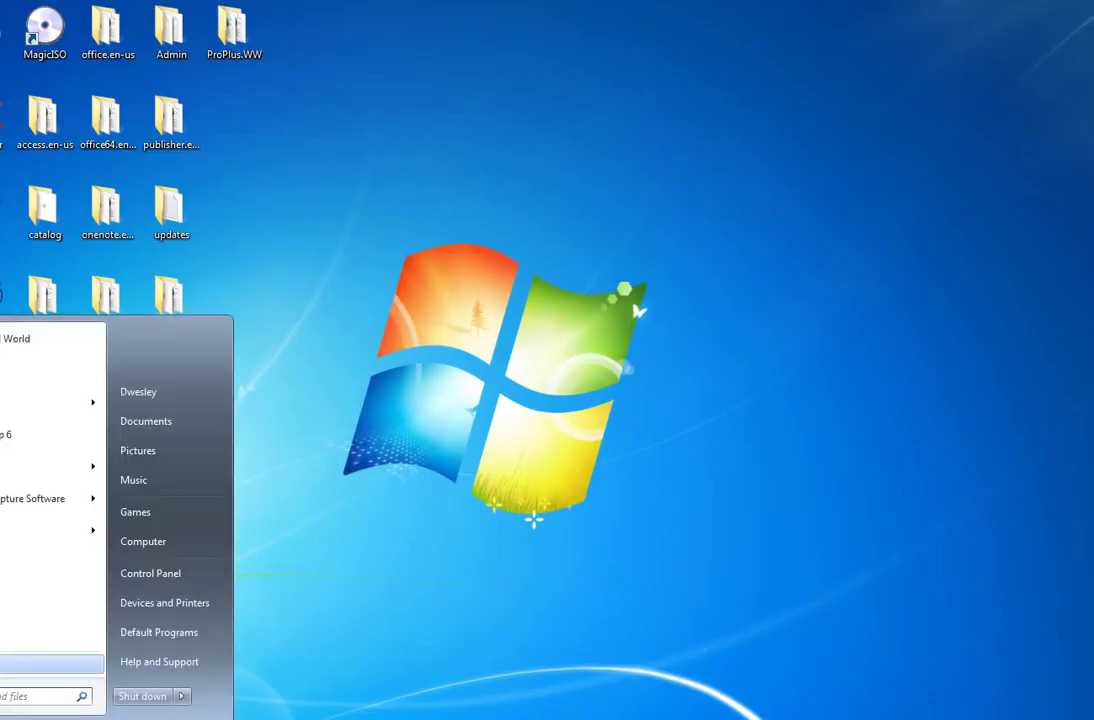
pyautogui.click(50, 663)
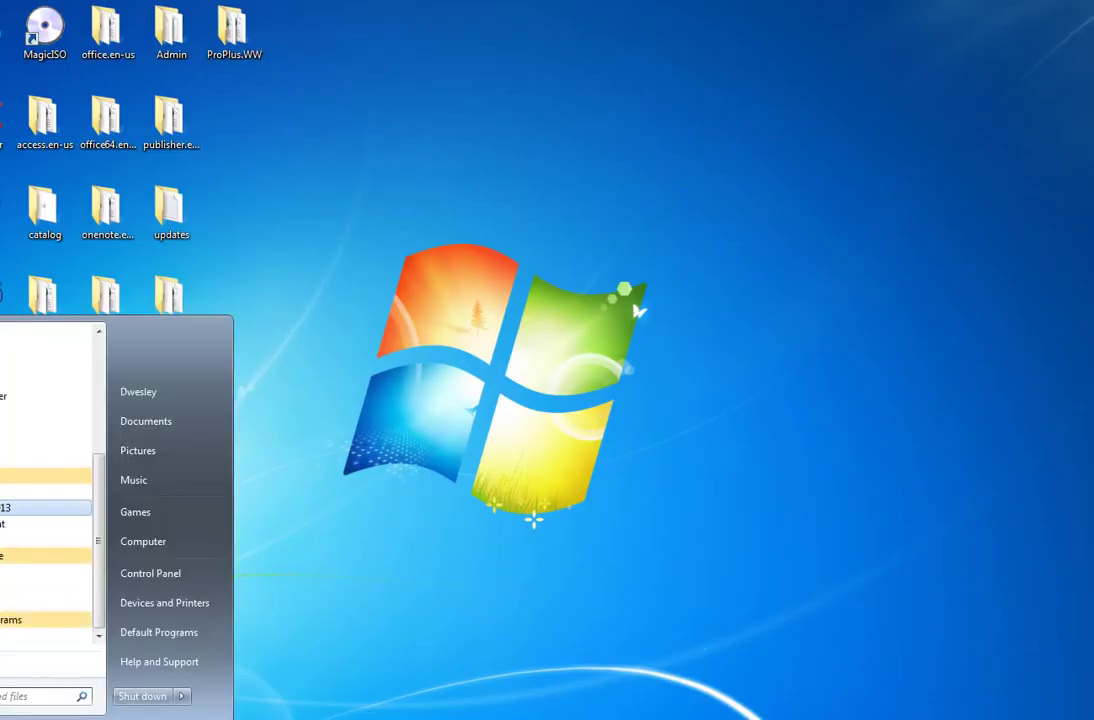
pyautogui.click(5, 507)
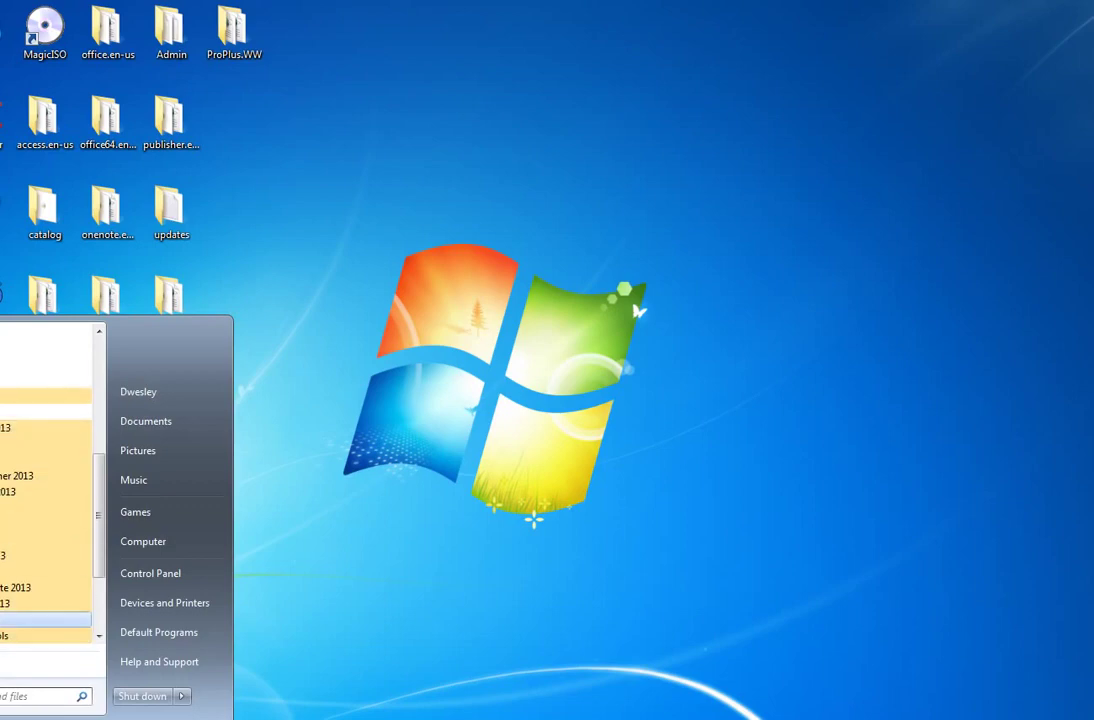
pyautogui.click(5, 535)
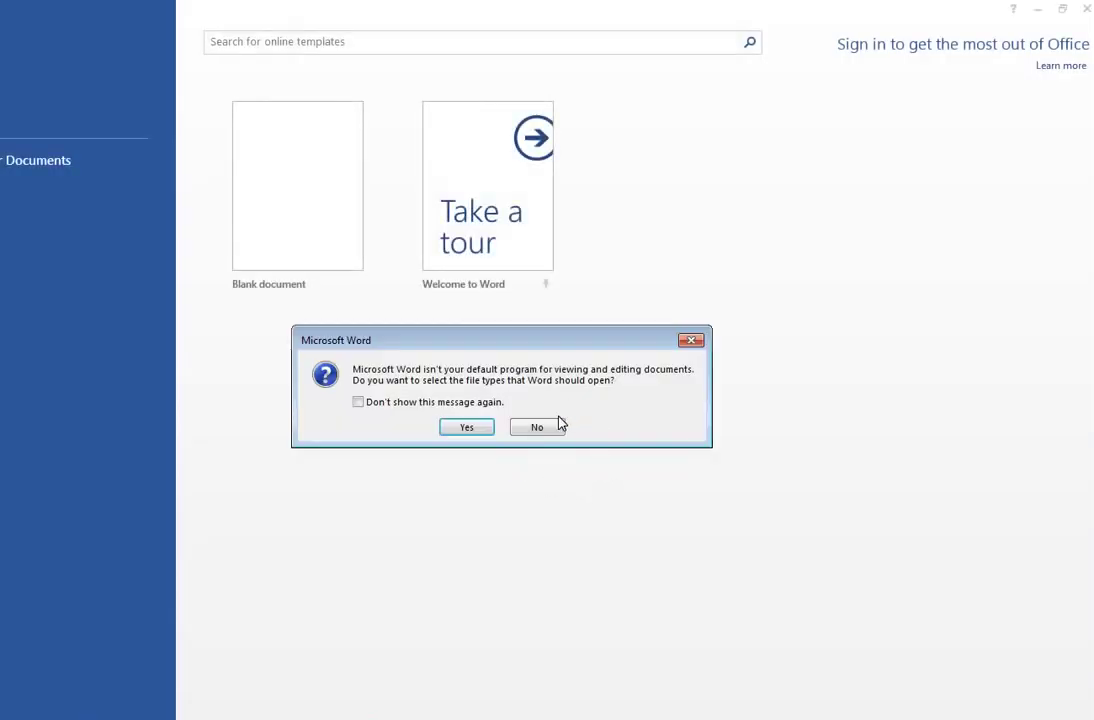
pyautogui.click(362, 404)
pyautogui.click(468, 429)
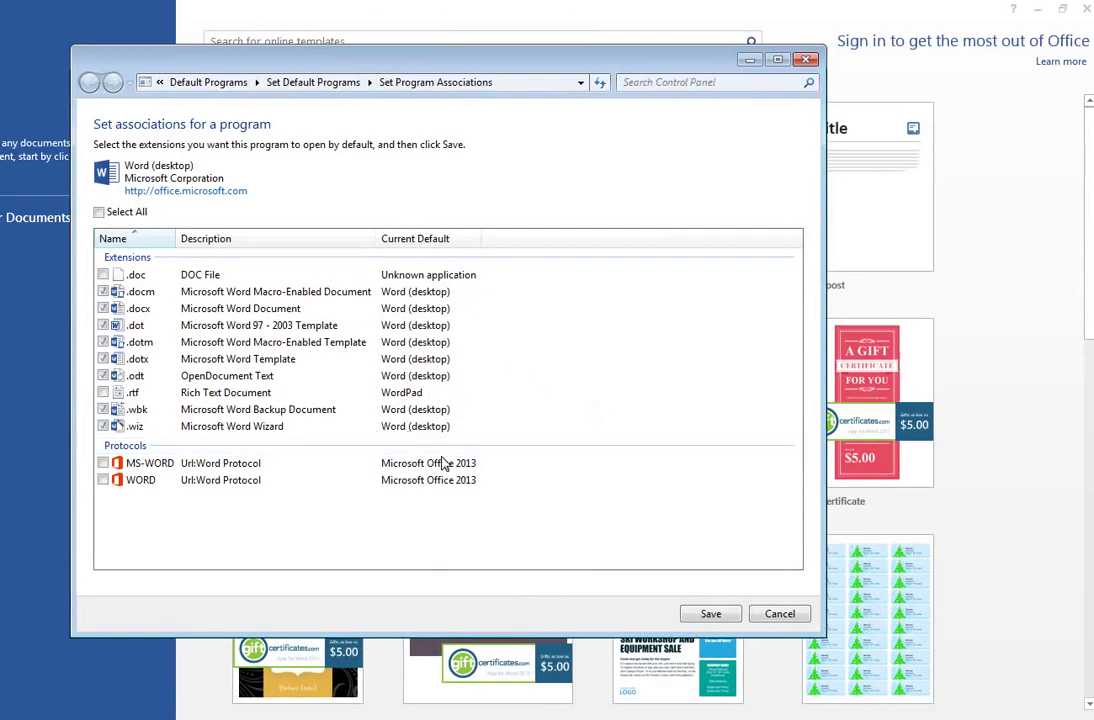
pyautogui.click(806, 60)
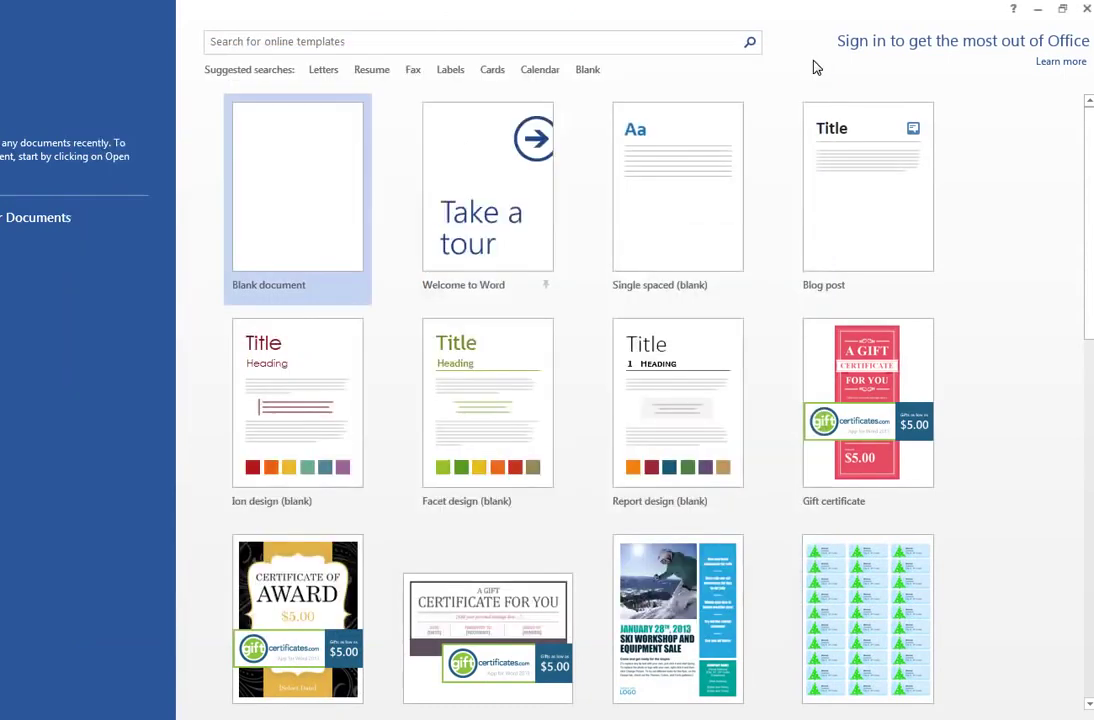
# - Accept the recommended settings for Office and close the Welcome to your new Office introduction
pyautogui.click(330, 251)
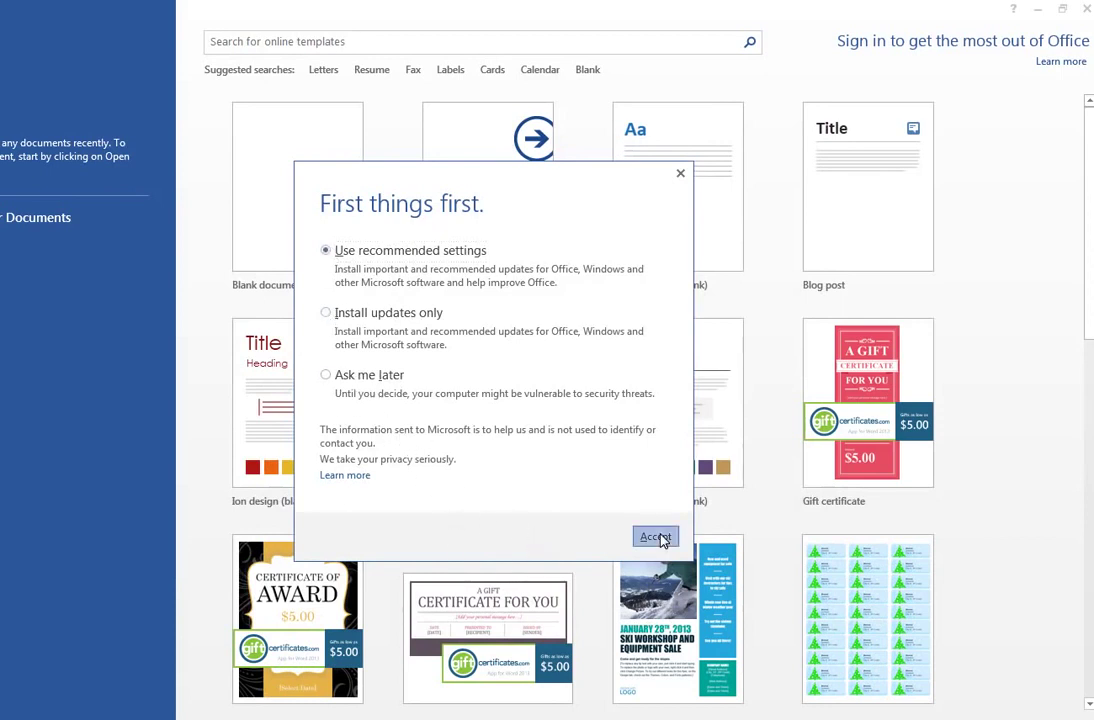
pyautogui.click(655, 536)
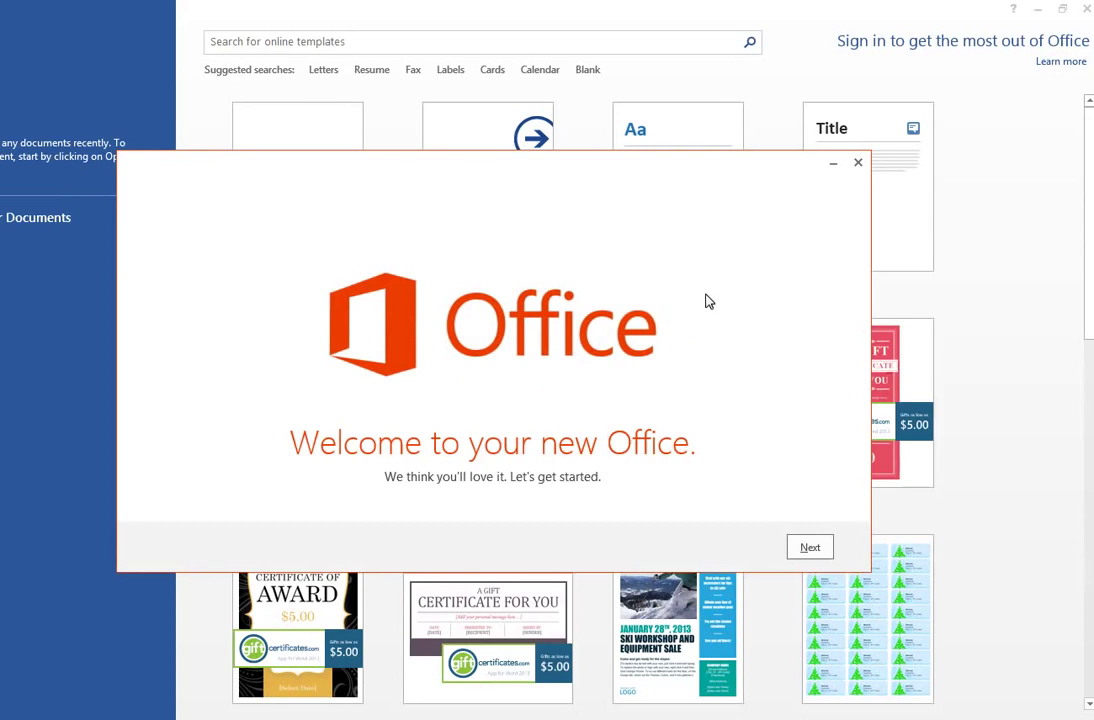
pyautogui.click(815, 548)
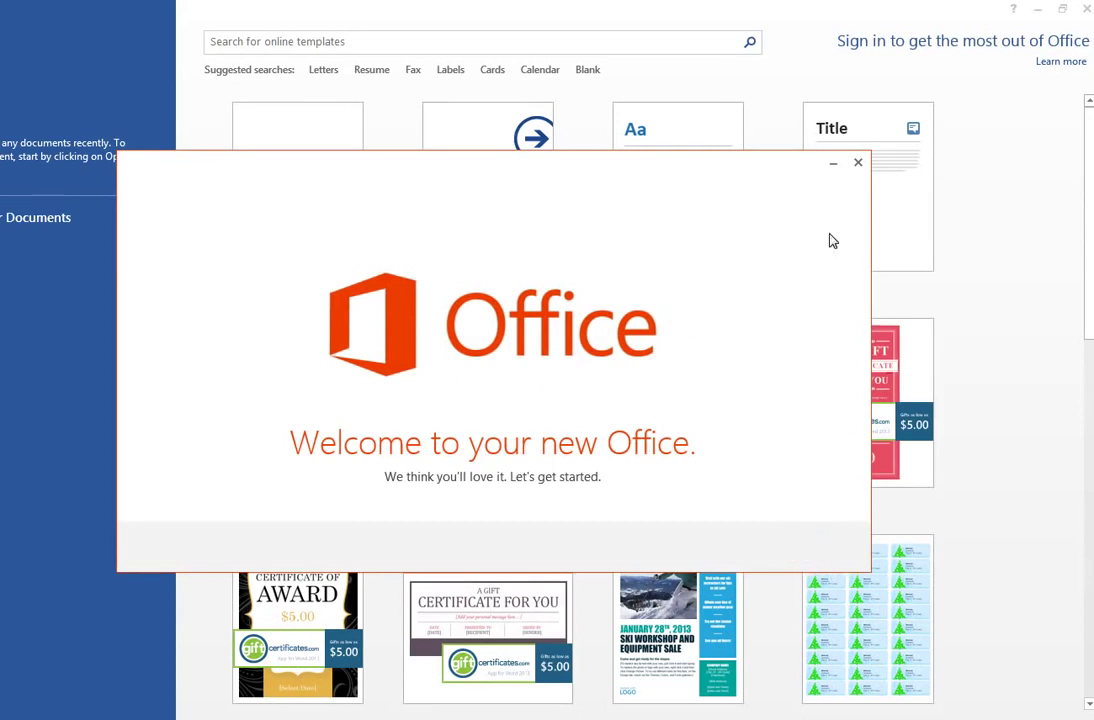
pyautogui.click(857, 166)
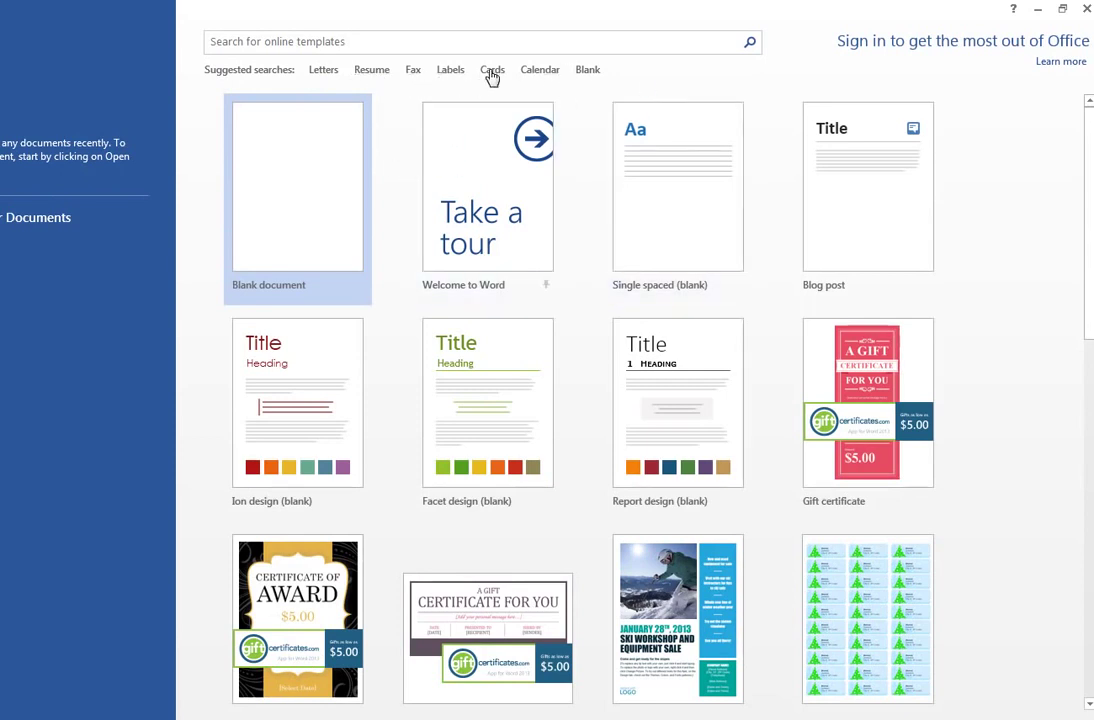
# - Examine the Word Options categories and the Account page for Office's activation status, then close Word without changing anything
pyautogui.scroll(-2, 33, 343)
pyautogui.scroll(2, 34, 330)
pyautogui.hotkey('ctrl', 'o')
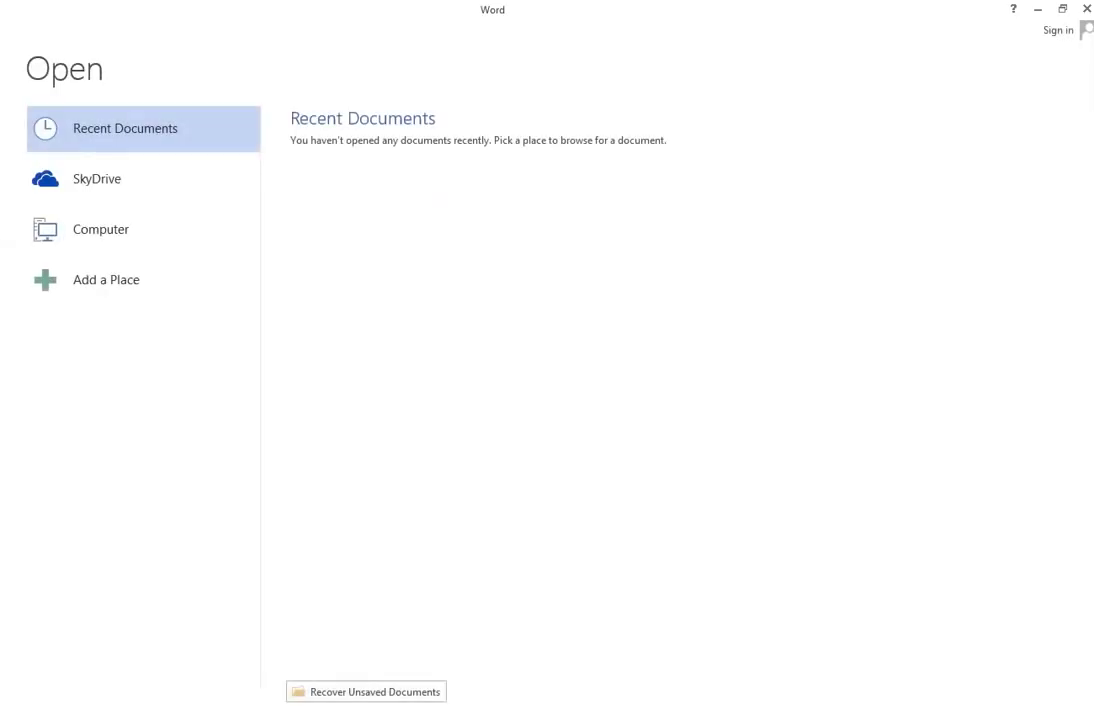
pyautogui.hotkey('alt', 'f')
pyautogui.press('t')
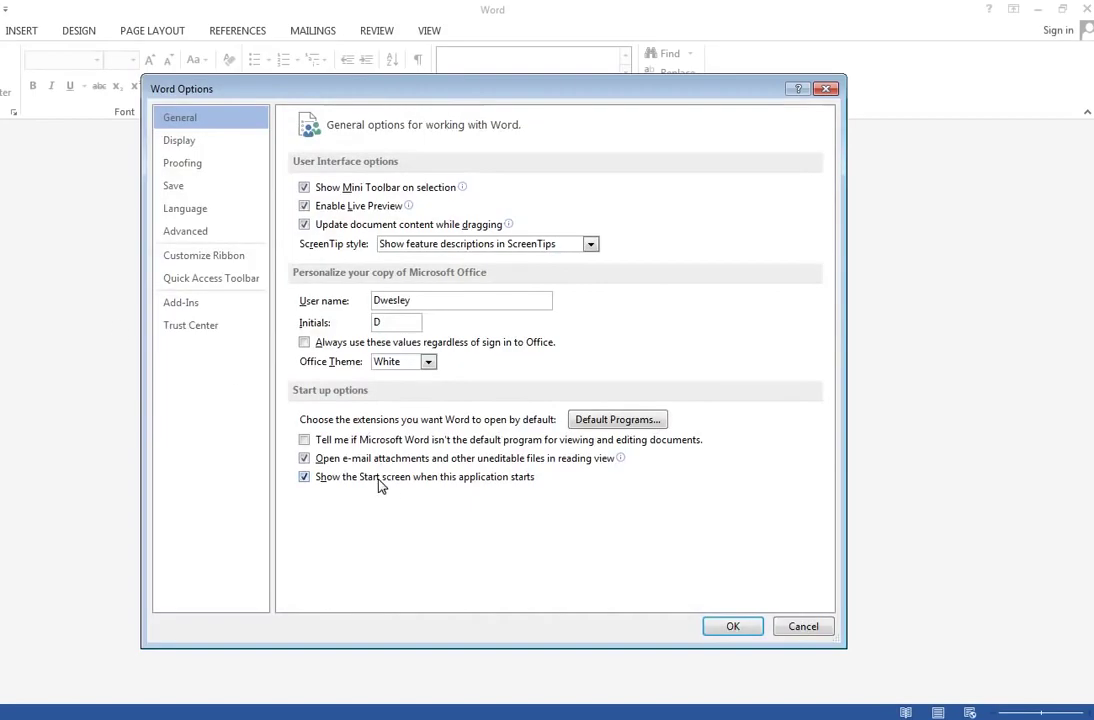
pyautogui.click(180, 143)
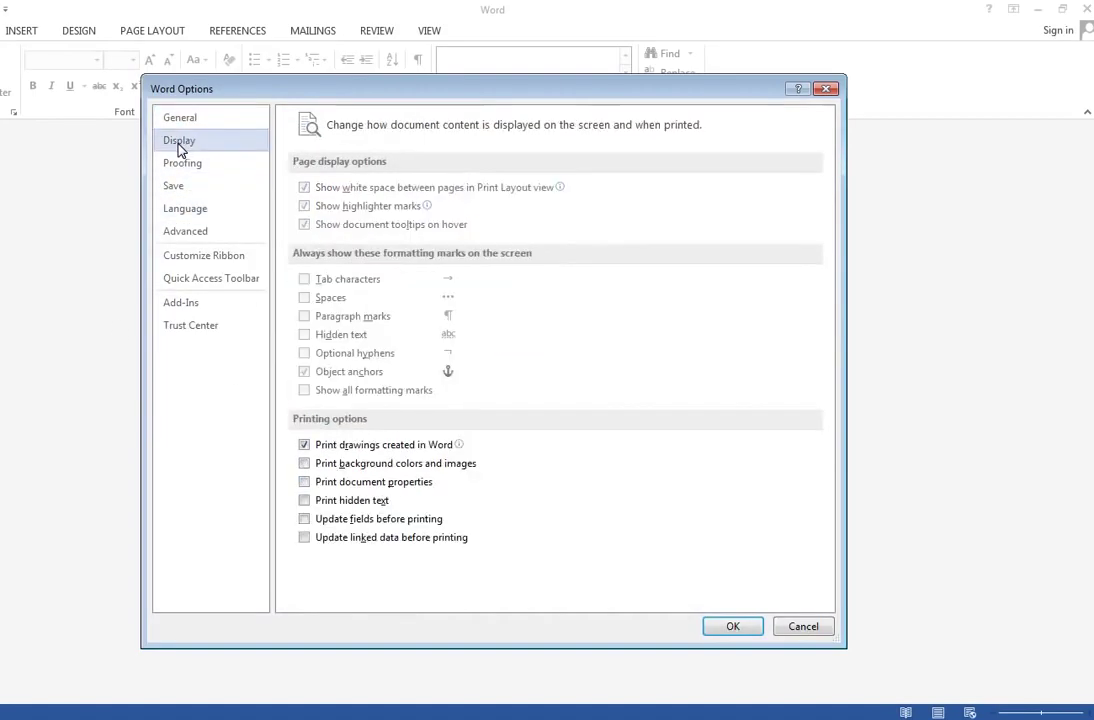
pyautogui.click(182, 165)
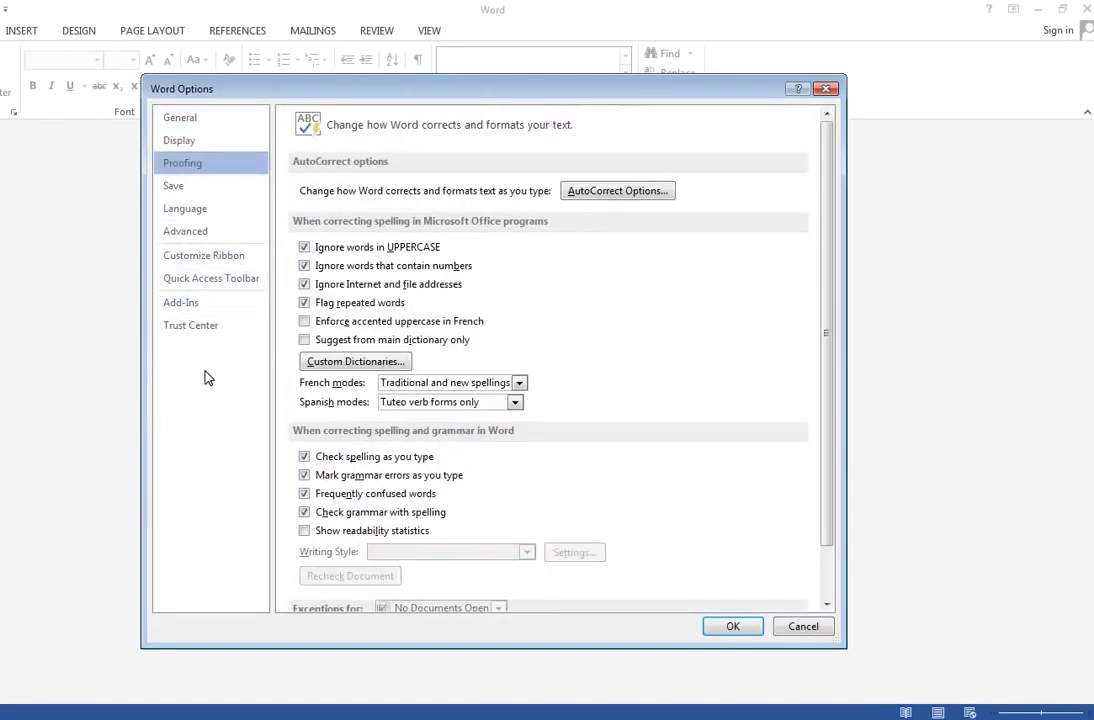
pyautogui.click(199, 259)
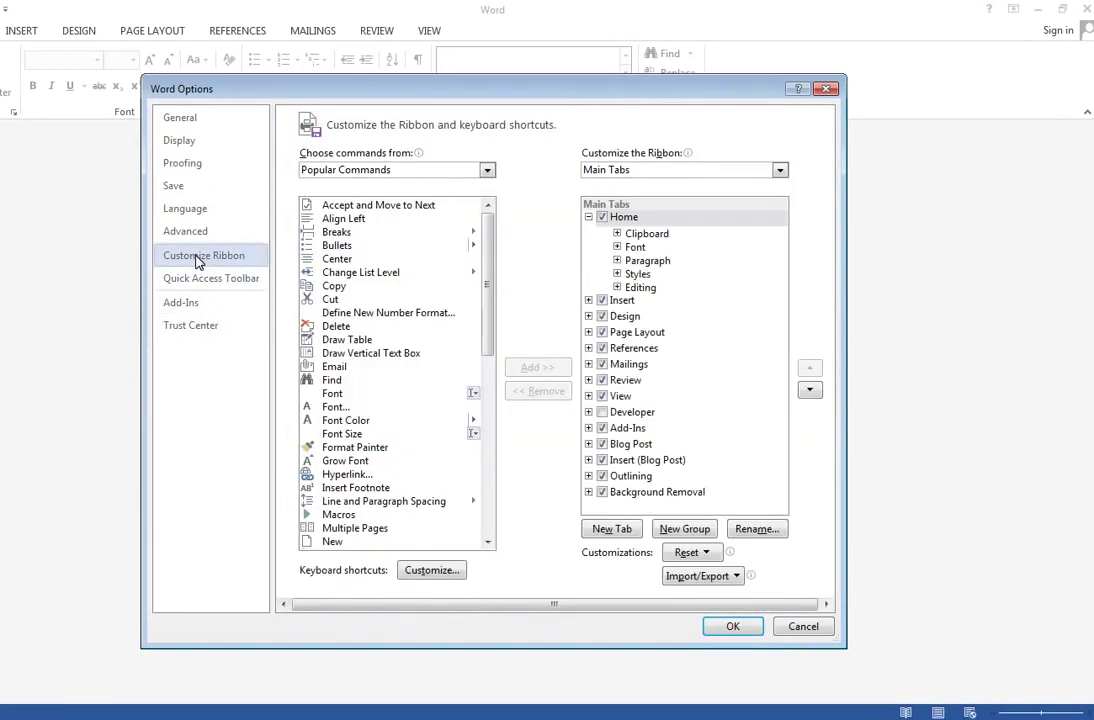
pyautogui.click(194, 236)
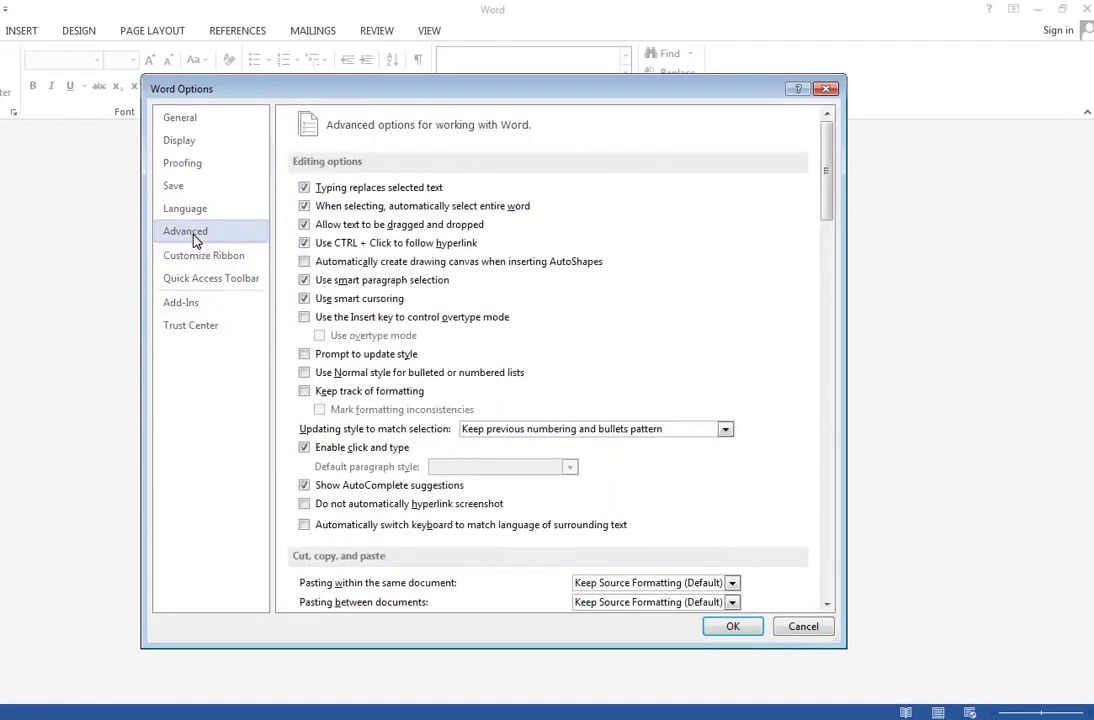
pyautogui.click(185, 211)
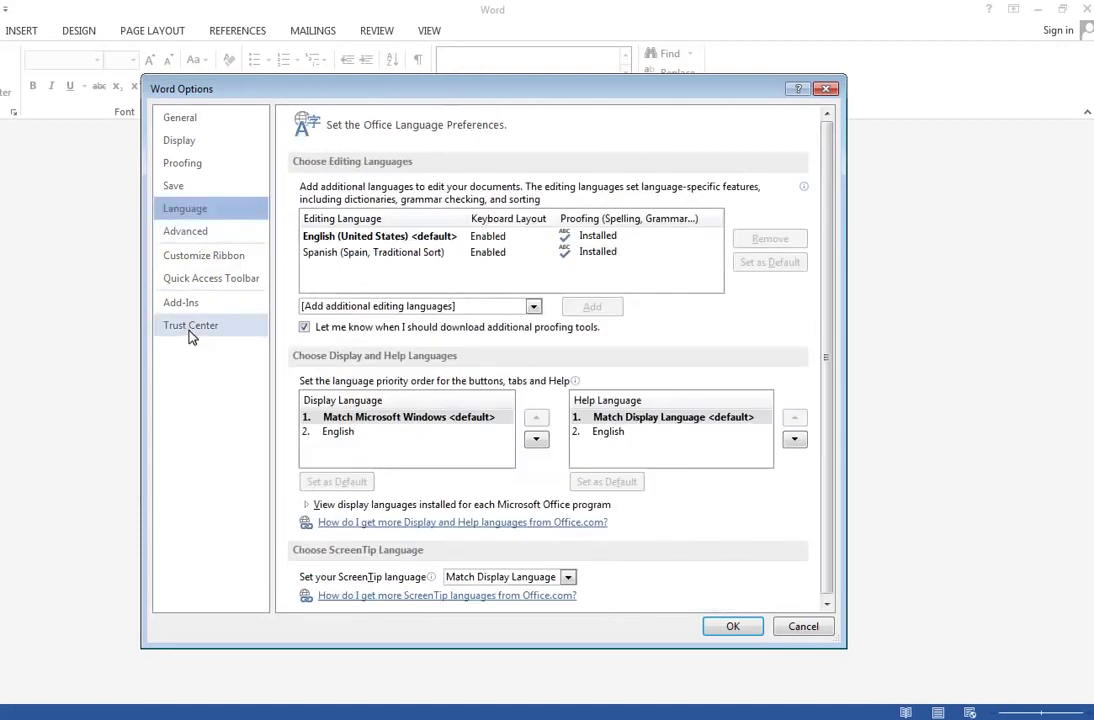
pyautogui.click(192, 328)
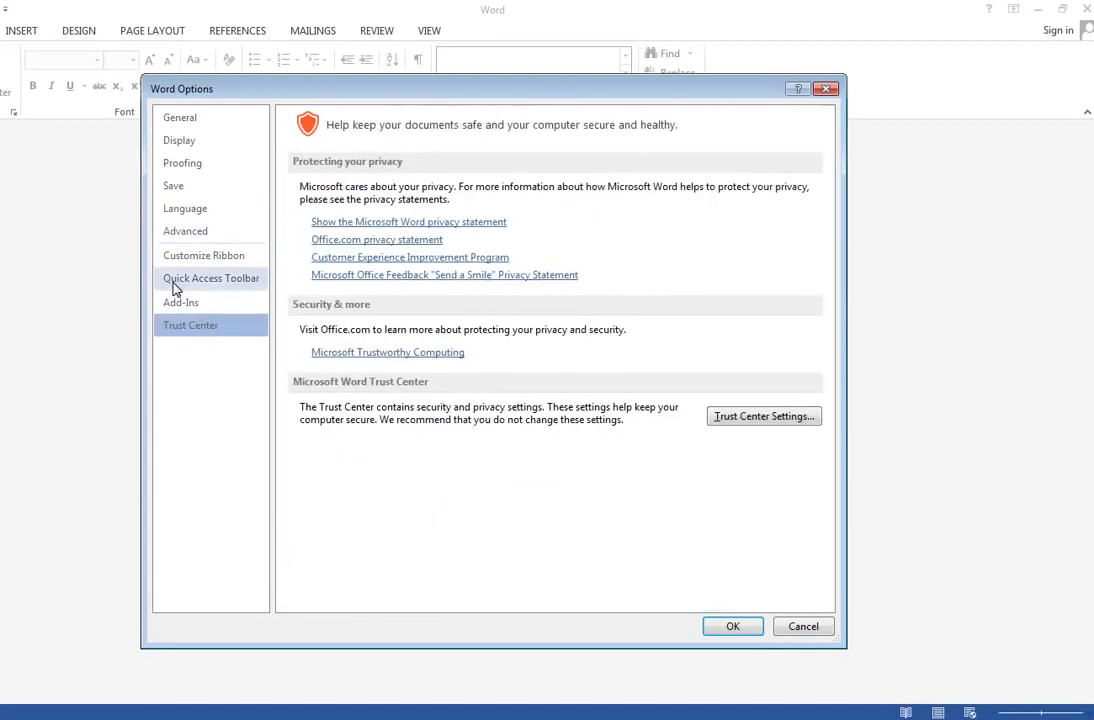
pyautogui.click(810, 626)
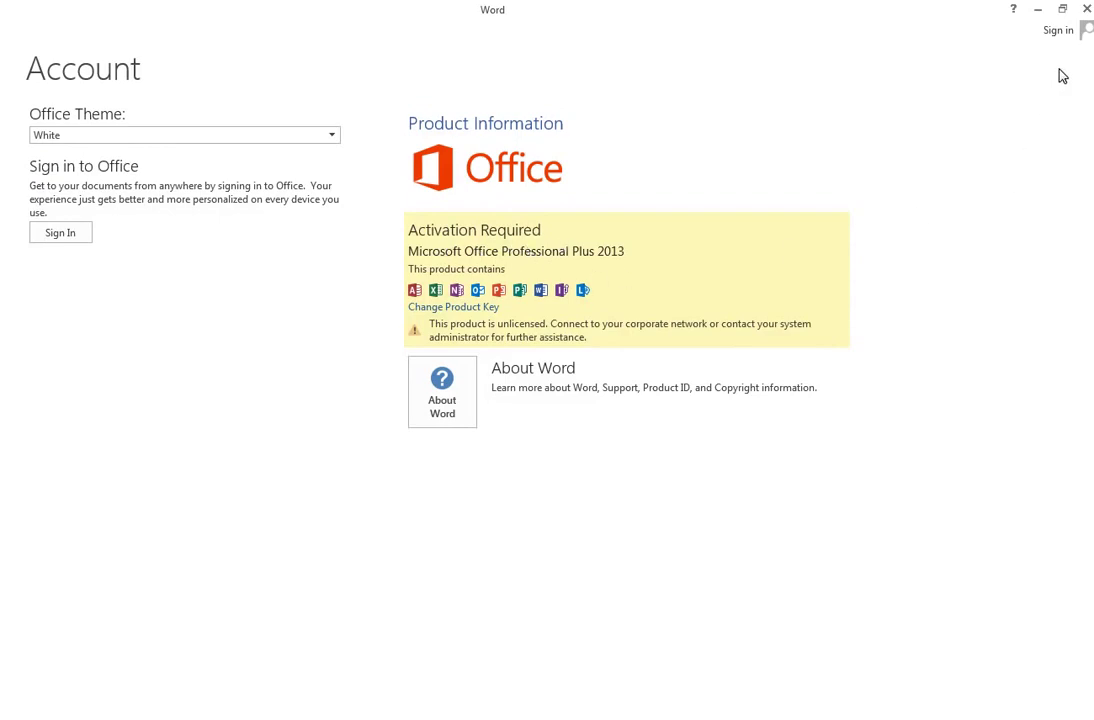
pyautogui.click(1087, 8)
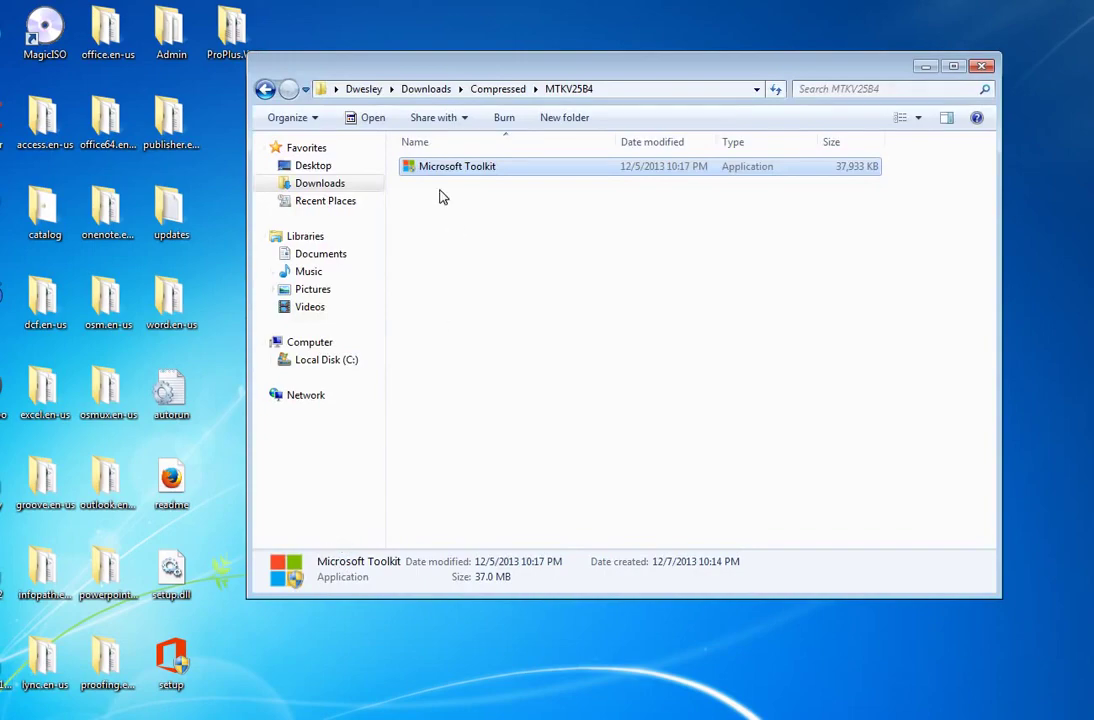
# - Run Microsoft Toolkit from the MTKV25B4 folder, minimize the folder window and load Office Toolkit
pyautogui.doubleClick(451, 170)
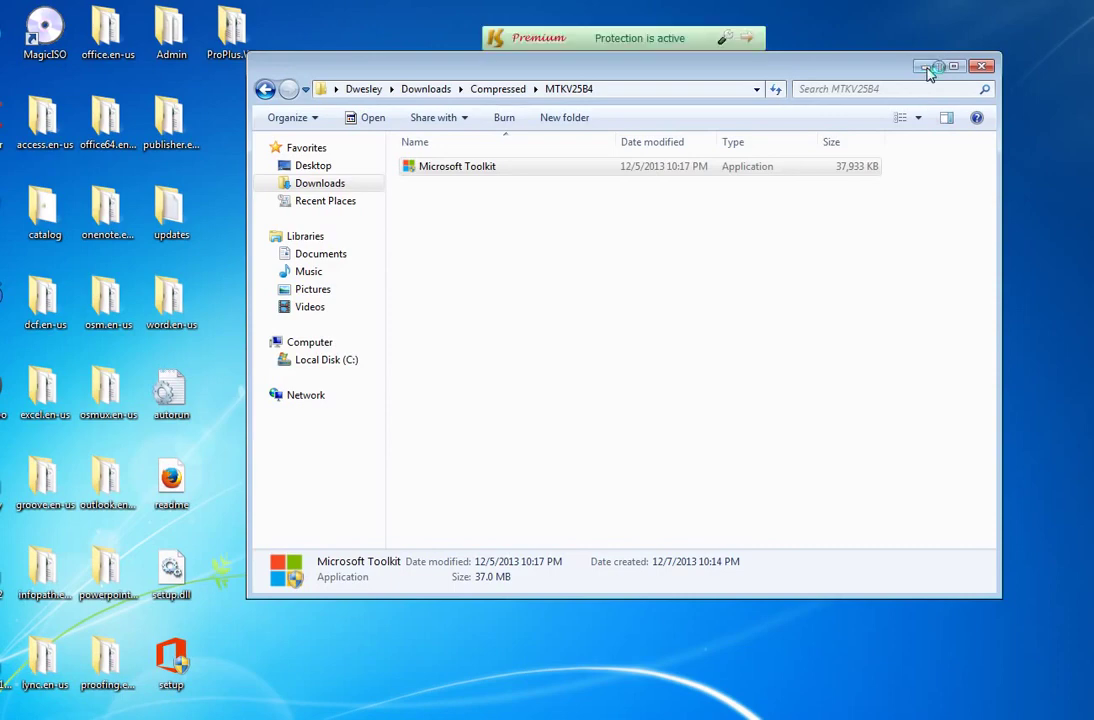
pyautogui.click(930, 68)
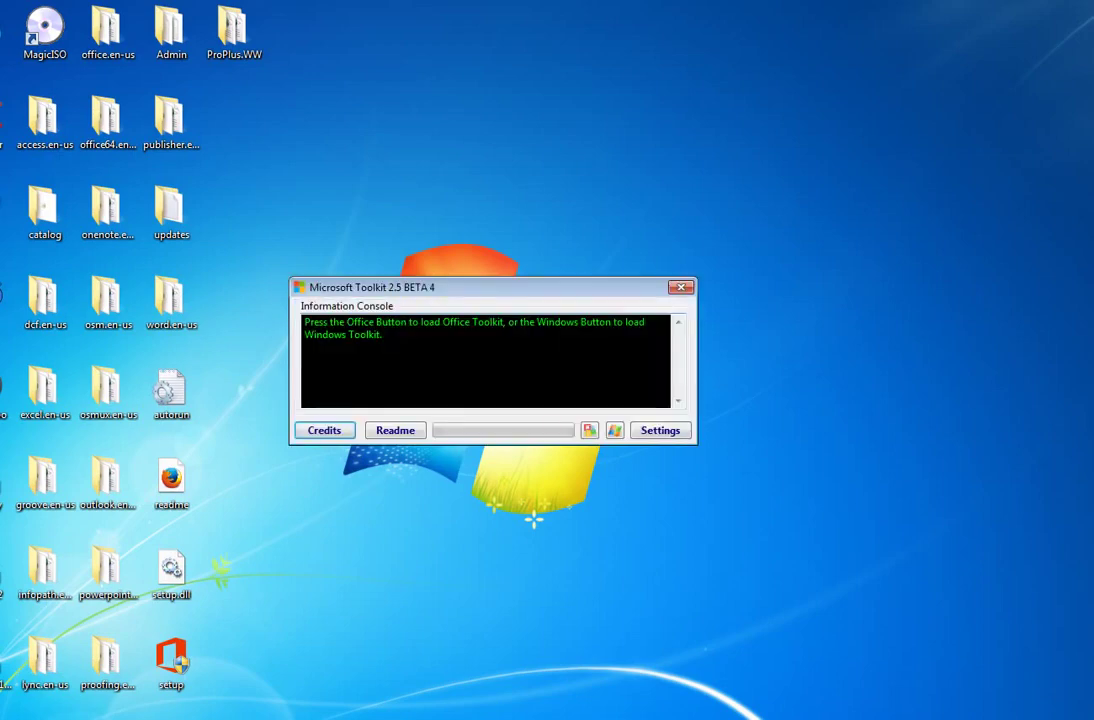
pyautogui.click(589, 432)
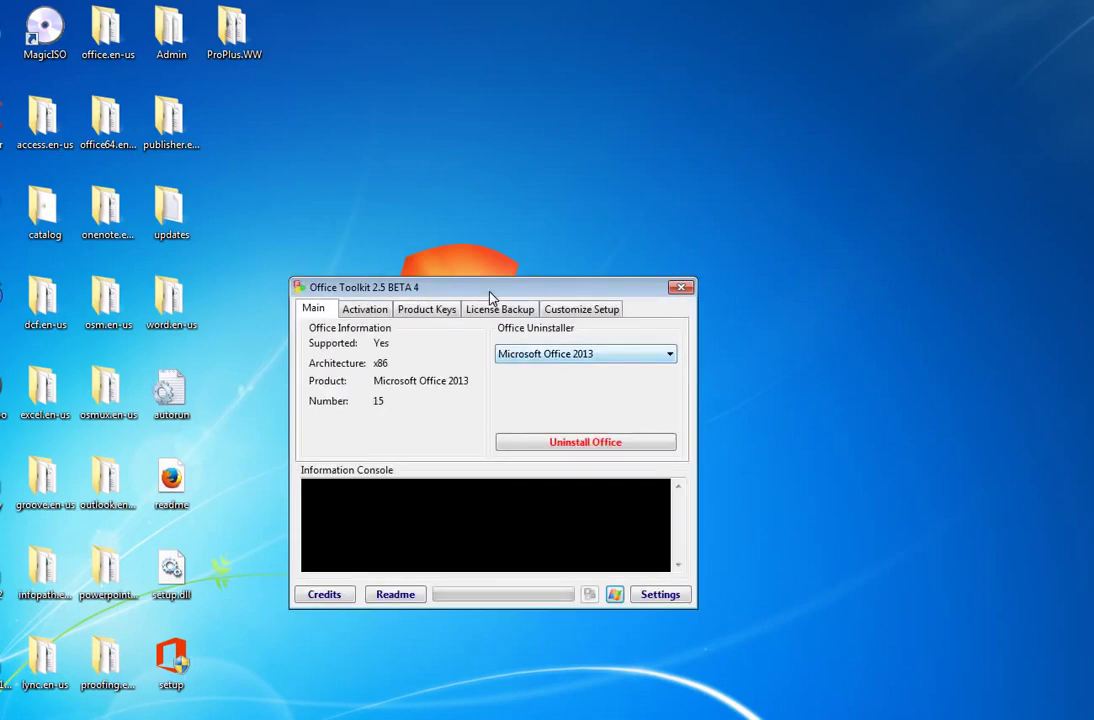
# - Check the detected Office product in Office Toolkit, then run EZ-Activator with the AutoKMS tool selected
pyautogui.click(360, 196)
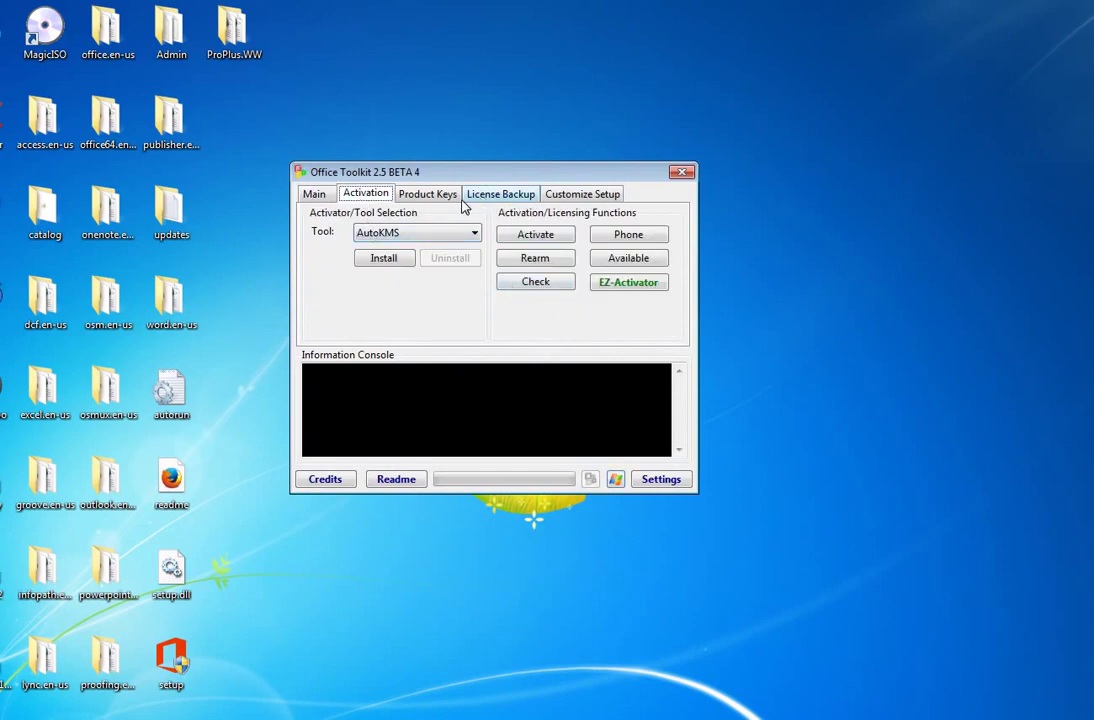
pyautogui.click(315, 194)
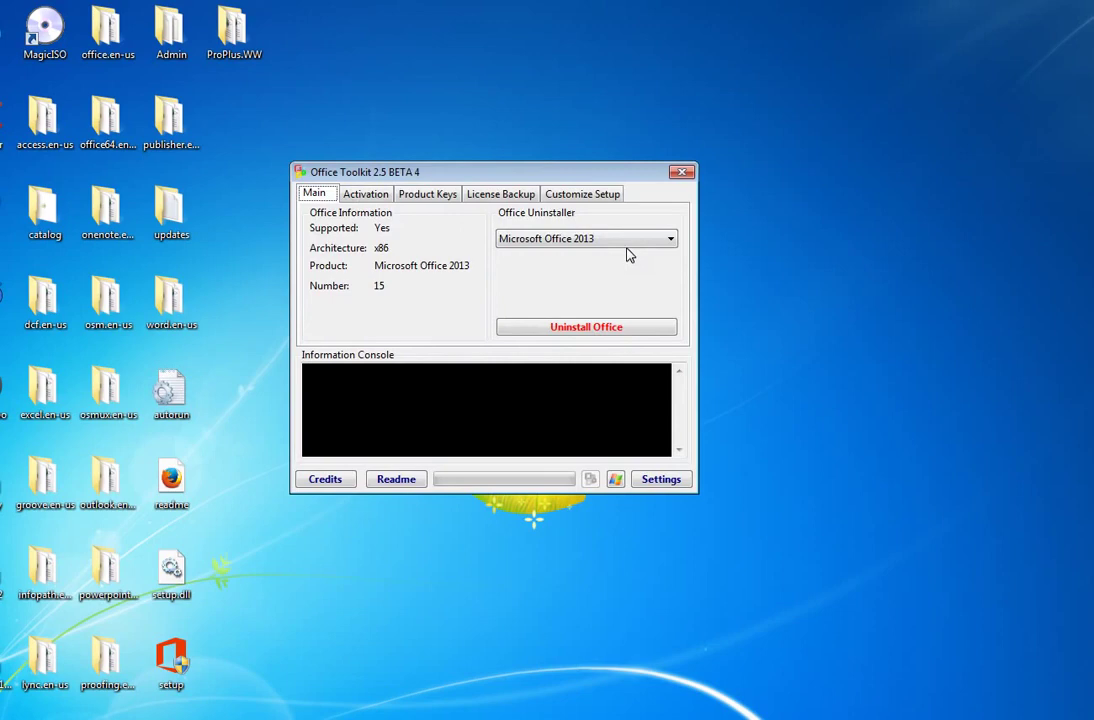
pyautogui.click(368, 195)
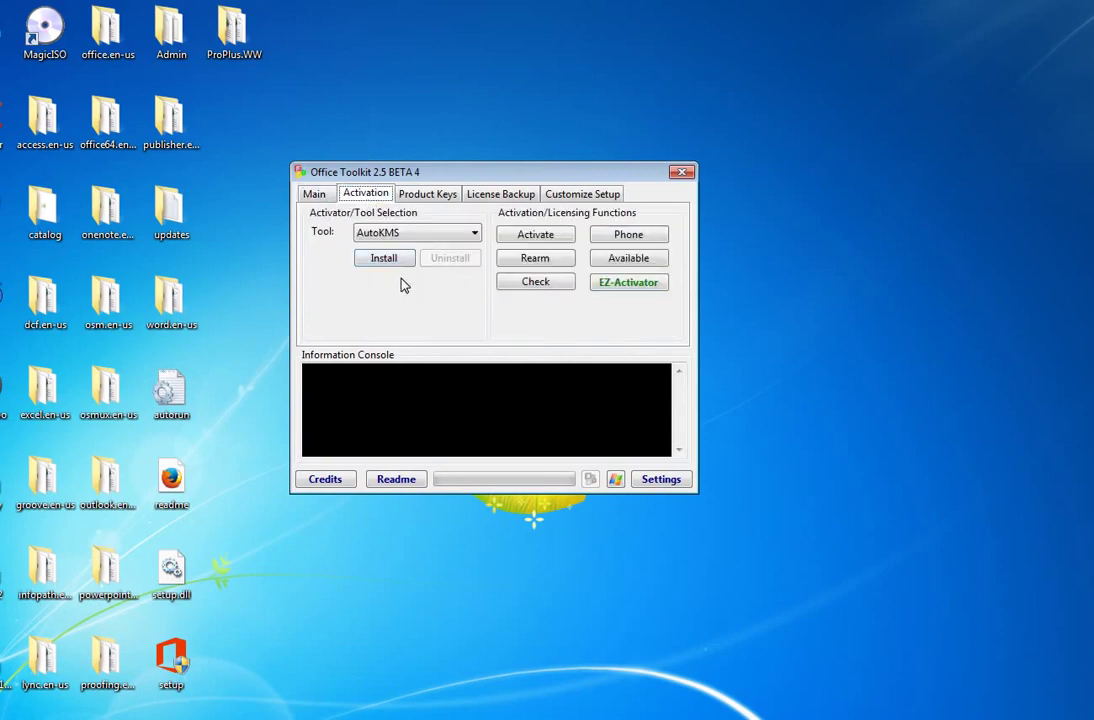
pyautogui.click(621, 285)
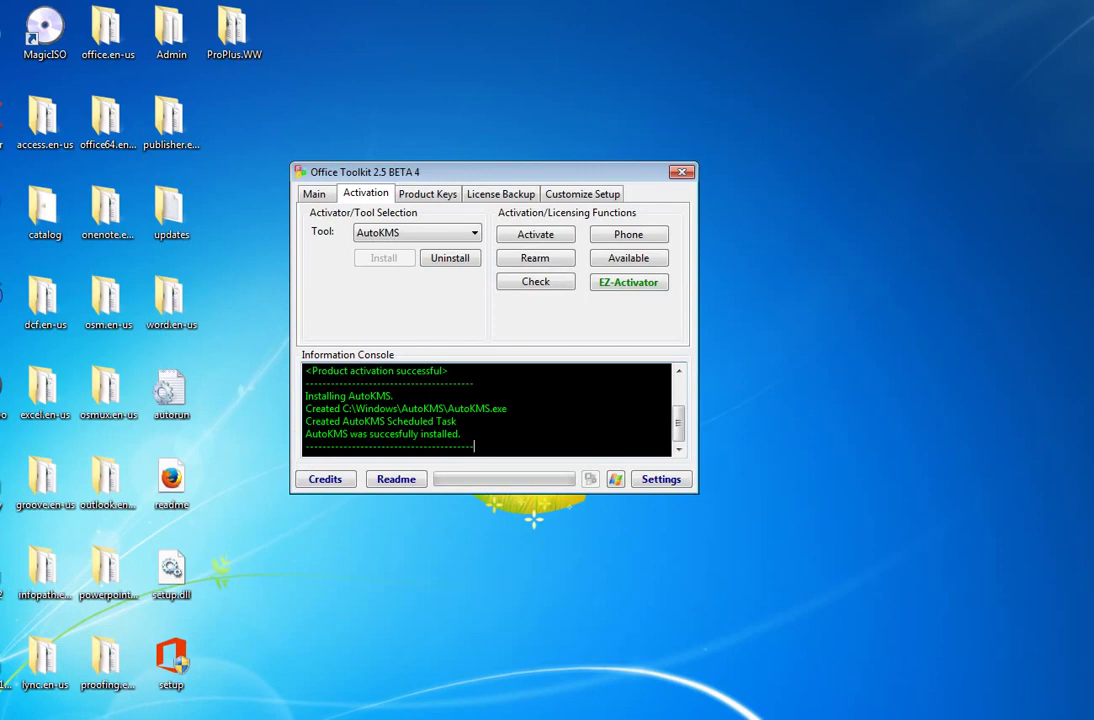
# - Review the activation log in the Information Console and close Office Toolkit
pyautogui.scroll(3, 487, 408)
pyautogui.scroll(-3, 487, 408)
pyautogui.click(681, 175)
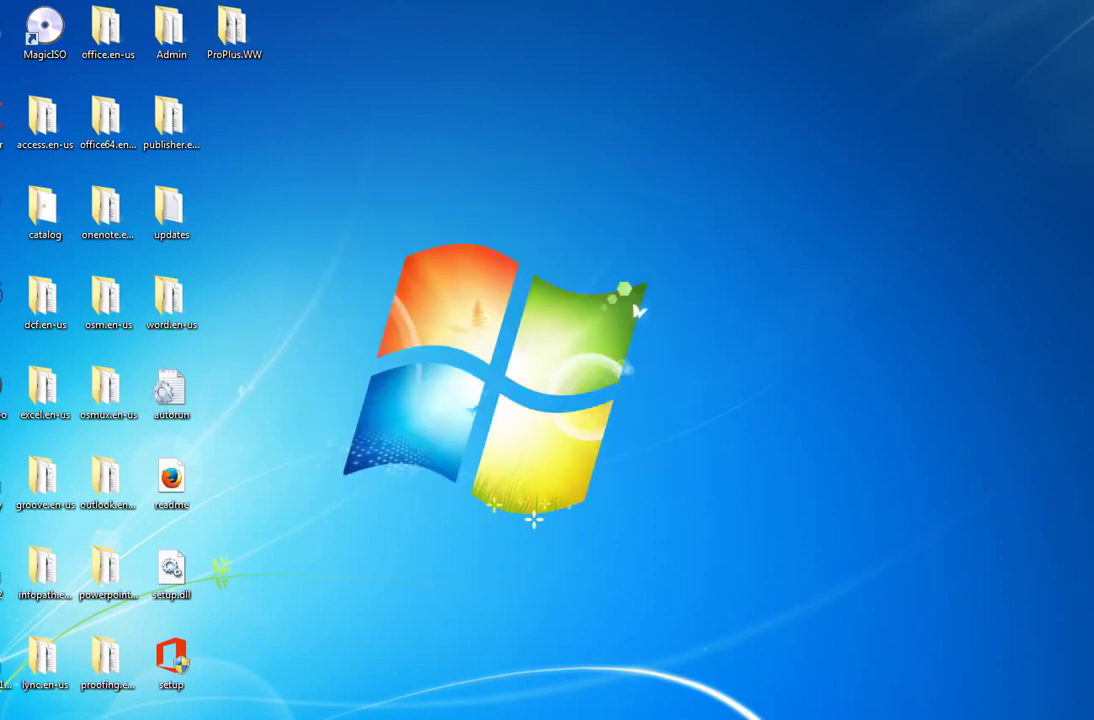
# - Launch Word 2013 again, check the activation status on its Account page, and close Word
pyautogui.press('super')
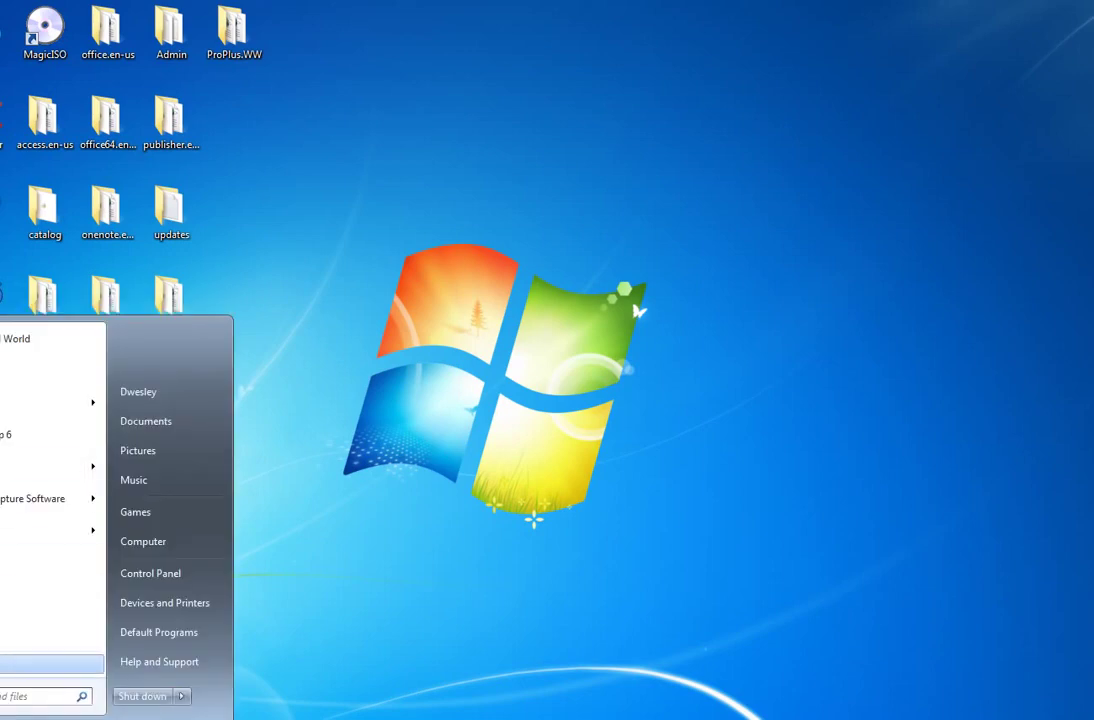
pyautogui.press('Return')
pyautogui.press('Return')
pyautogui.press('Down')
pyautogui.press('Down')
pyautogui.press('Down')
pyautogui.press('Return')
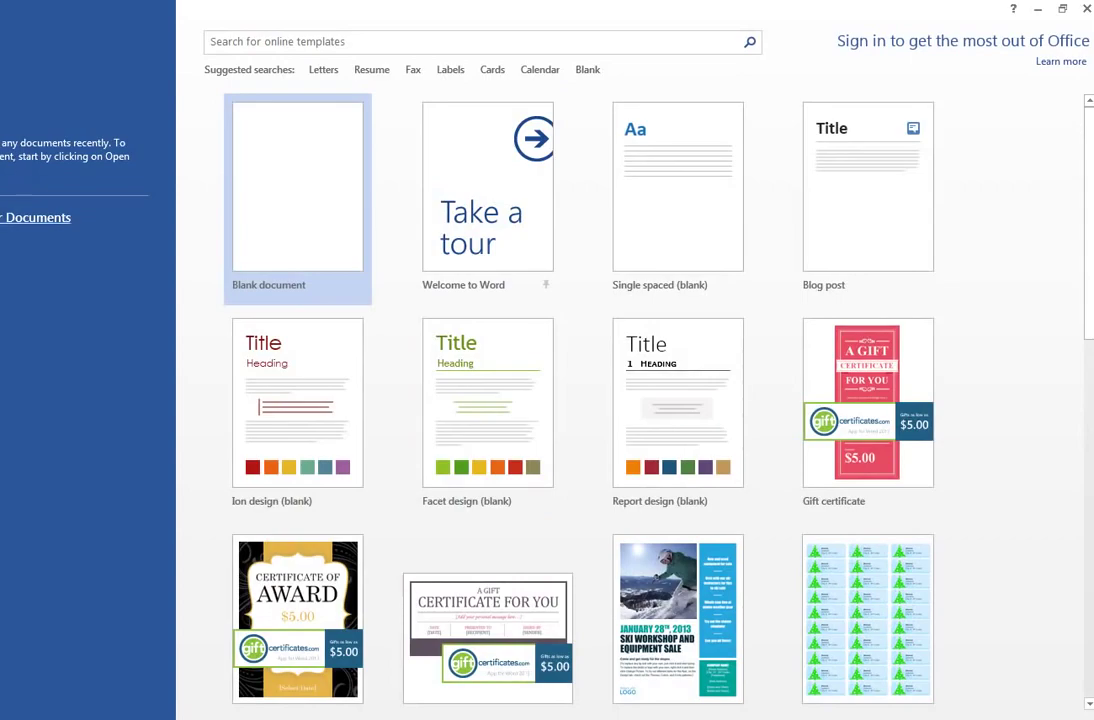
pyautogui.click(35, 217)
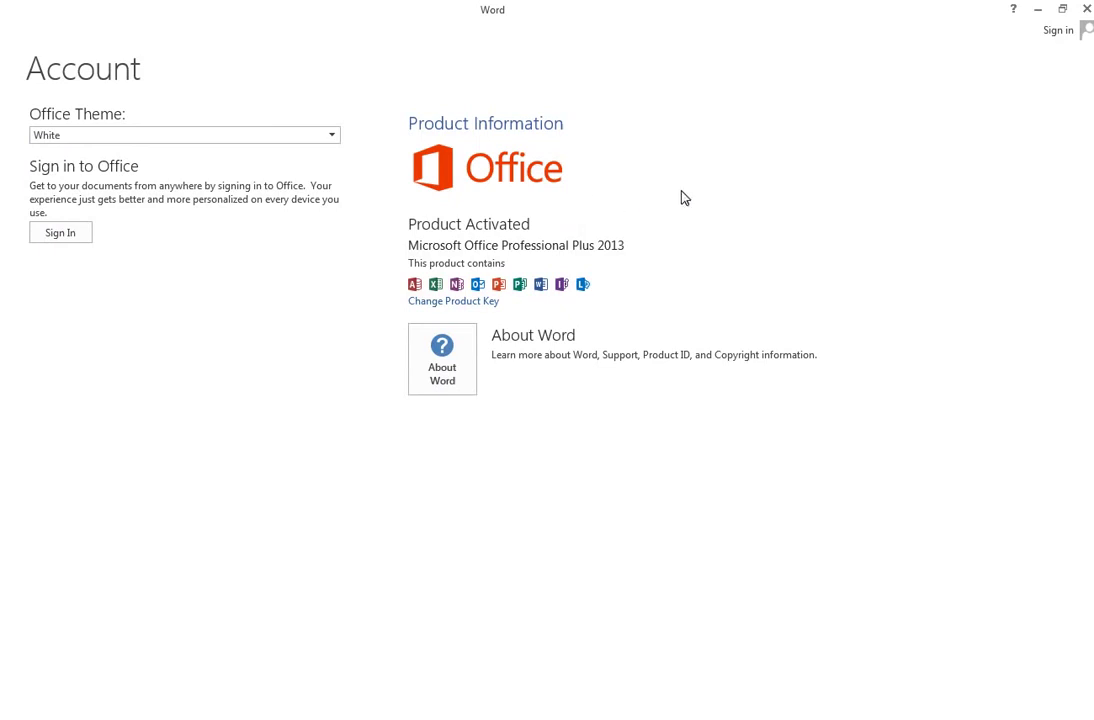
pyautogui.click(1087, 9)
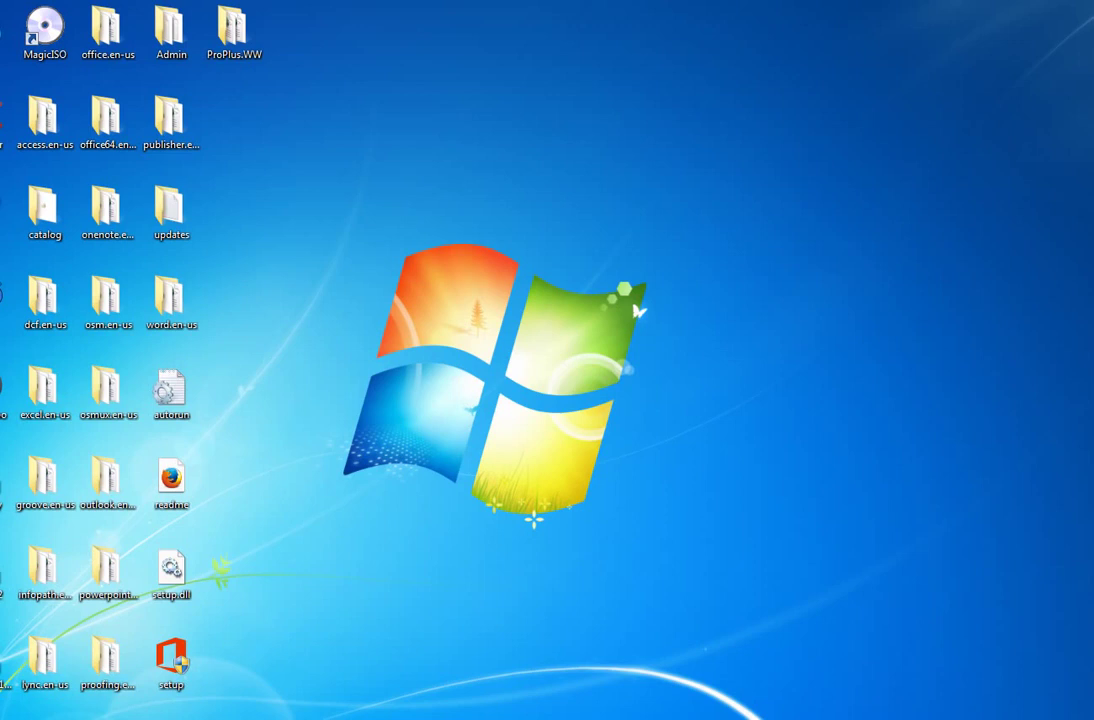
pyautogui.click(953, 718)
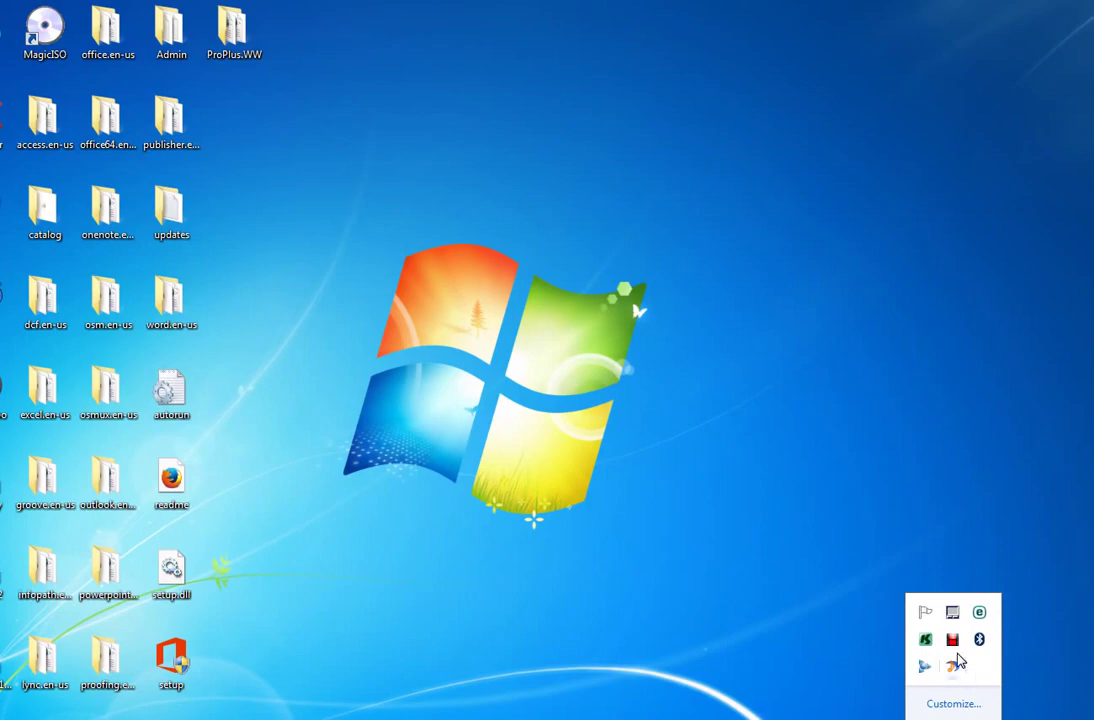